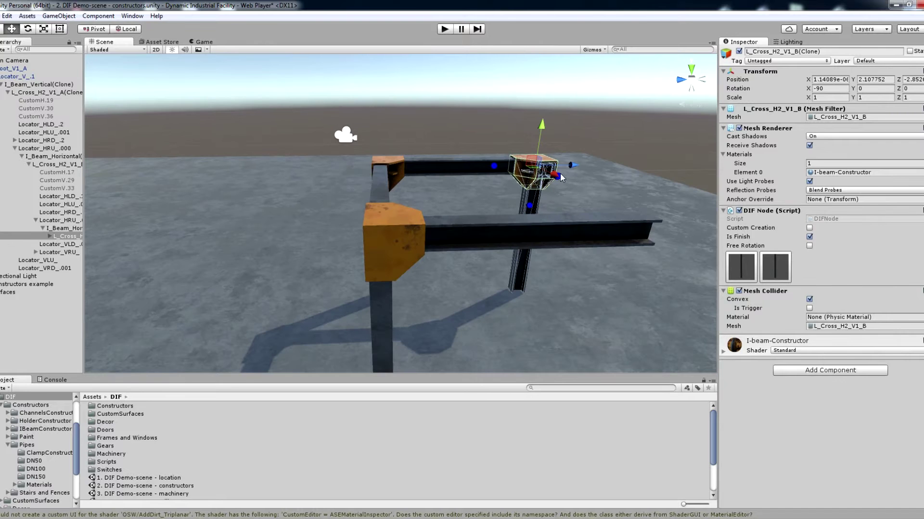
Step: Close the rectangular I-beam frame by adding horizontal beams and the L_Cross_H2_V1_B corner node, with vertical beams below the new corners
left_click(556, 175)
mouse_move(590, 252)
right_mouse_down()
mouse_move(597, 269)
mouse_move(603, 237)
right_mouse_up()
left_click(599, 176)
left_click(609, 206)
left_click(647, 266)
left_click(602, 236)
left_click(573, 271)
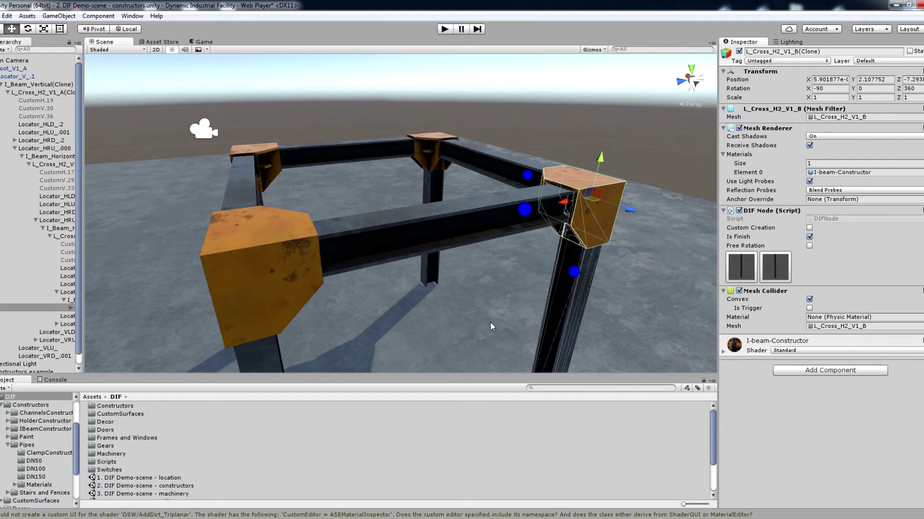
Step: Attach the second available foot node to the lower end of each of the three open vertical I-beams
right_click_drag(490, 322, 496, 360)
left_click(538, 295)
left_click(776, 251)
left_click(423, 205)
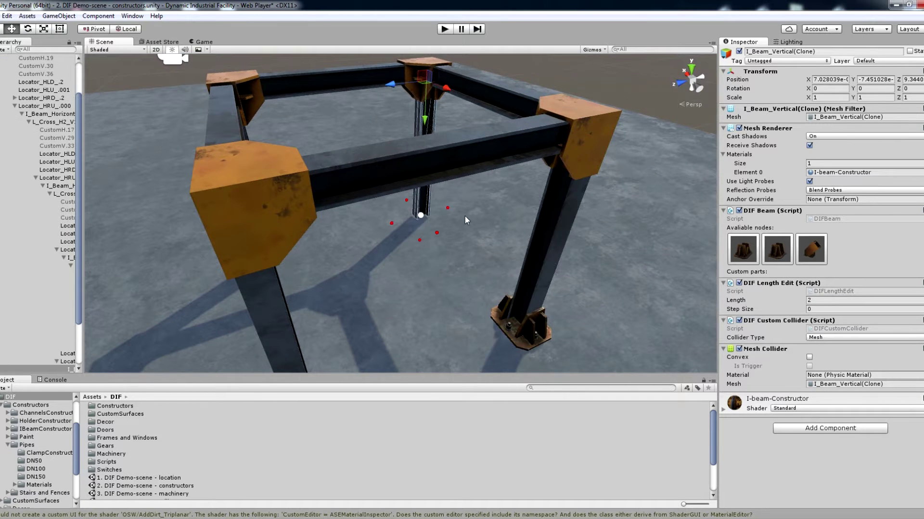
left_click(776, 245)
right_click_drag(426, 235, 410, 261)
scroll(385, 284, "down", 3)
right_click_drag(374, 291, 352, 277)
left_click(392, 174)
left_click(775, 251)
scroll(349, 279, "down", 2)
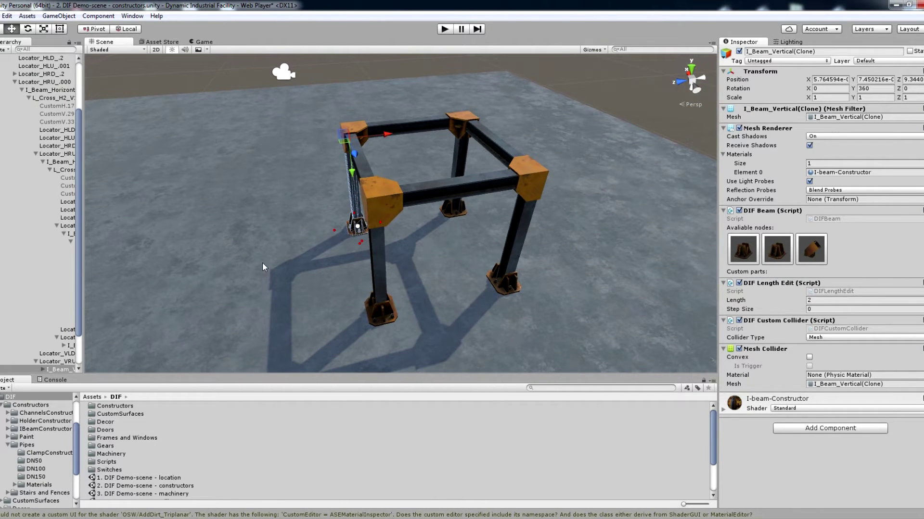
Step: Place a Foot DN150 prefab from Constructors/Pipes/DN150 on the side of the rusty metal box, rotated 90 degrees about Y
right_click_drag(488, 336, 202, 262)
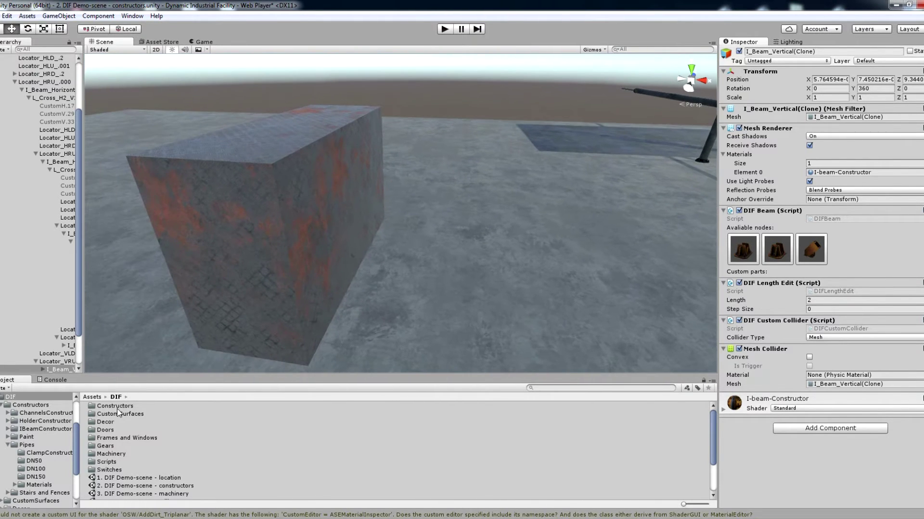
double_click(117, 407)
double_click(104, 438)
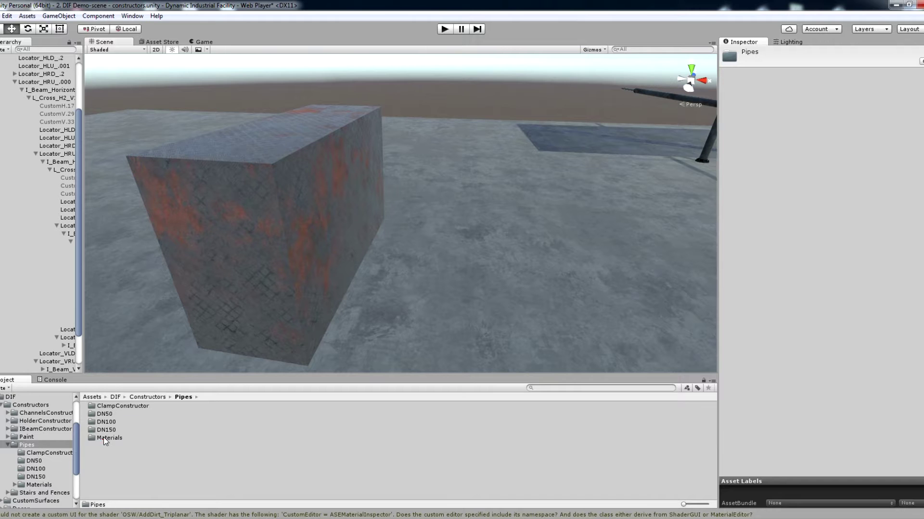
double_click(109, 430)
left_click_drag(115, 456, 249, 247)
key("e")
key("w")
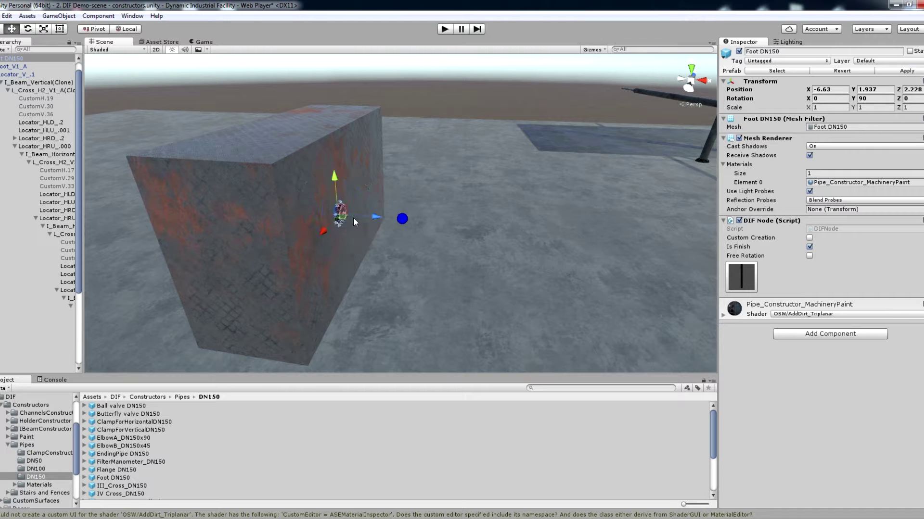
left_click_drag(359, 216, 360, 216)
Step: Attach a DN150 pipe to the foot on the box and set its length to 1.5
left_click(406, 224)
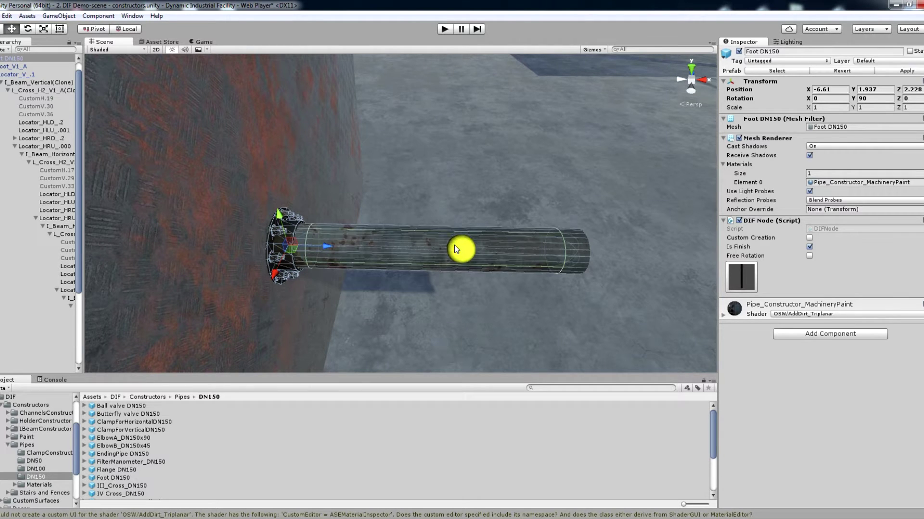
left_click(528, 248)
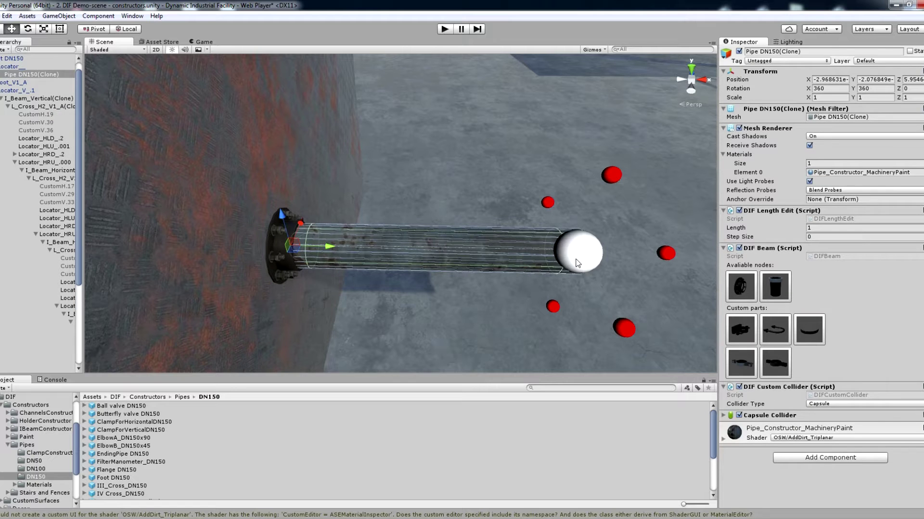
mouse_move(578, 253)
left_mouse_down()
mouse_move(491, 260)
mouse_move(610, 269)
left_mouse_up()
right_click_drag(659, 328, 718, 303)
left_click_drag(755, 227, 784, 228)
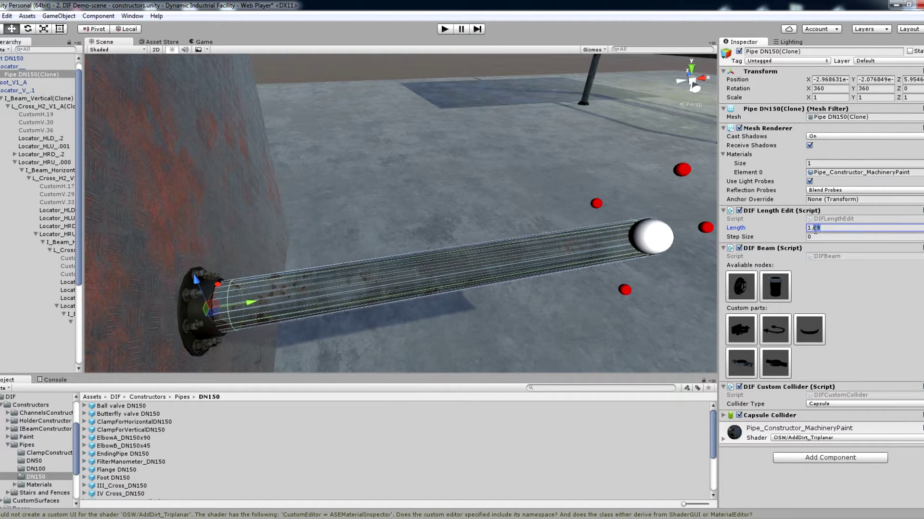
type("5")
Step: Fit a T_Cross_DN150 node to the pipe's free end, with one outlet straight ahead and one branching sideways
left_click(563, 210)
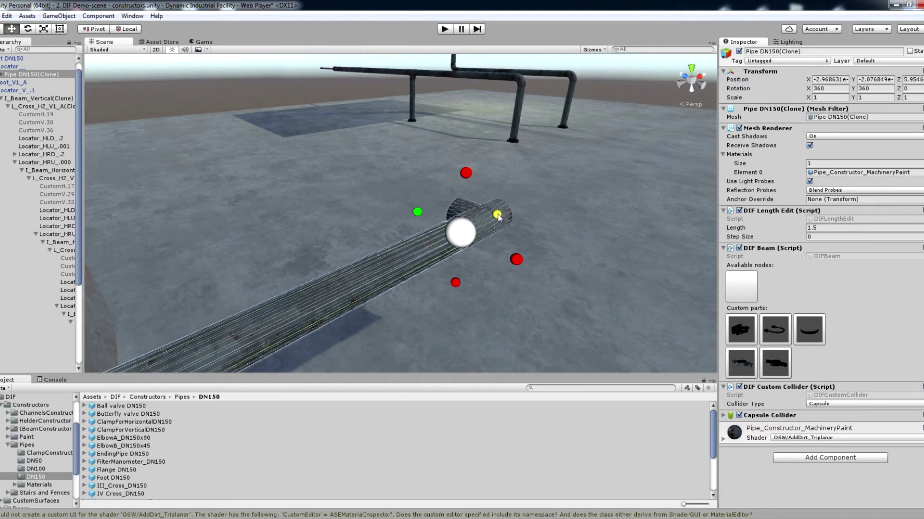
left_click(466, 173)
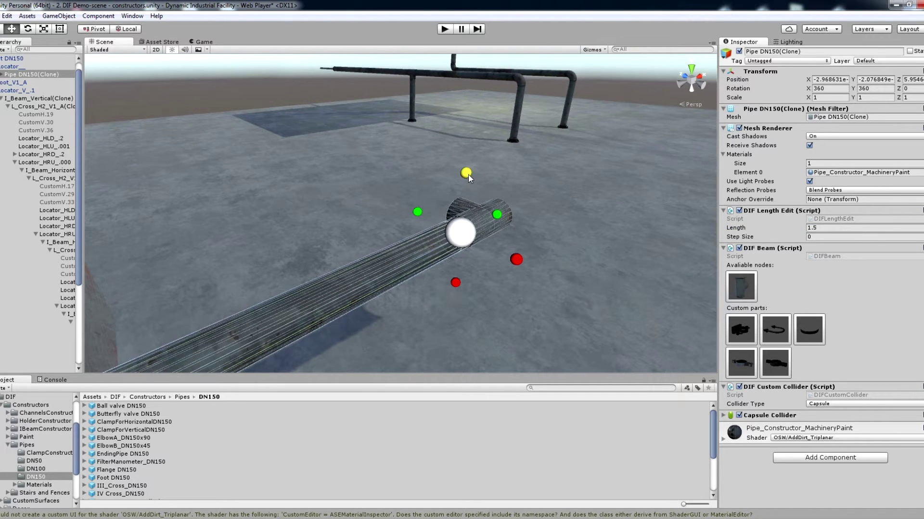
left_click(497, 215)
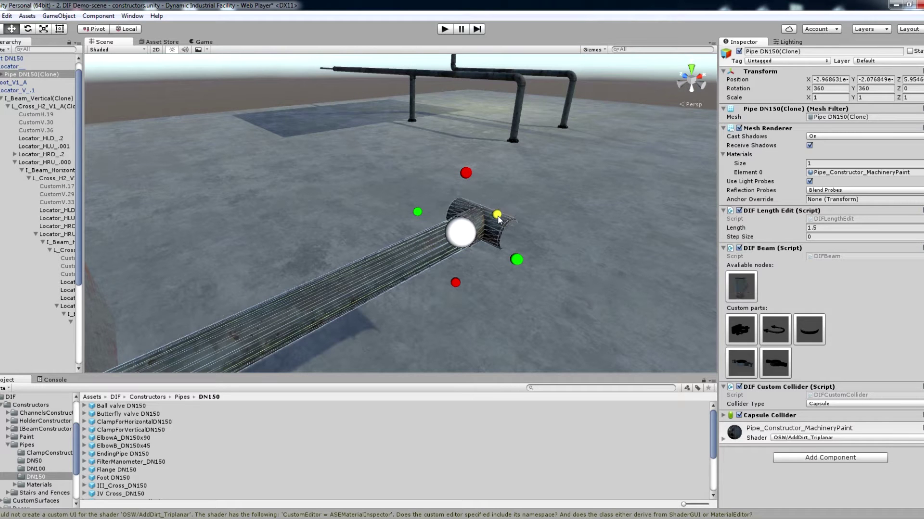
left_click(517, 260)
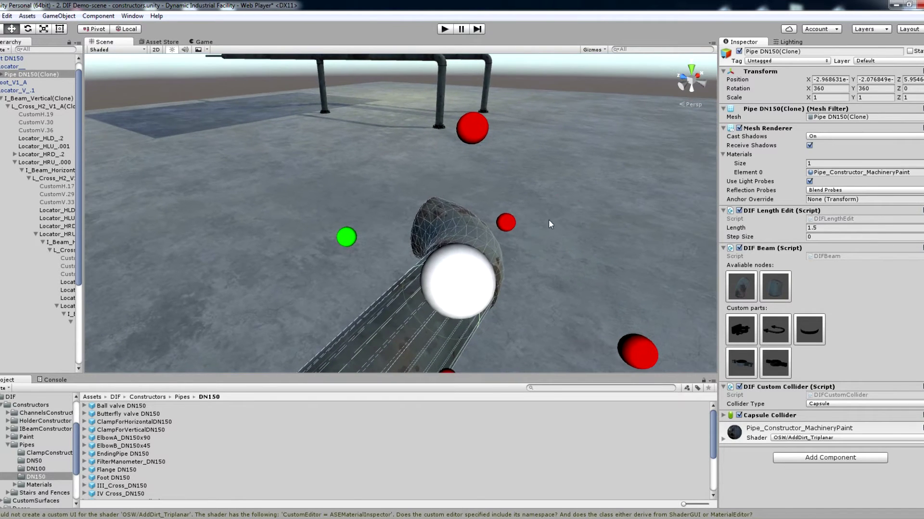
left_click(351, 237)
left_click(351, 237)
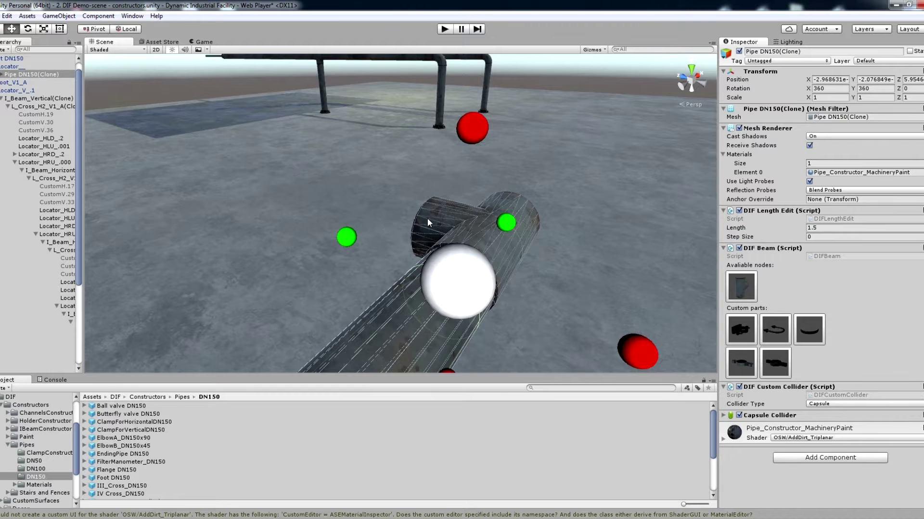
scroll(549, 185, "down", 3)
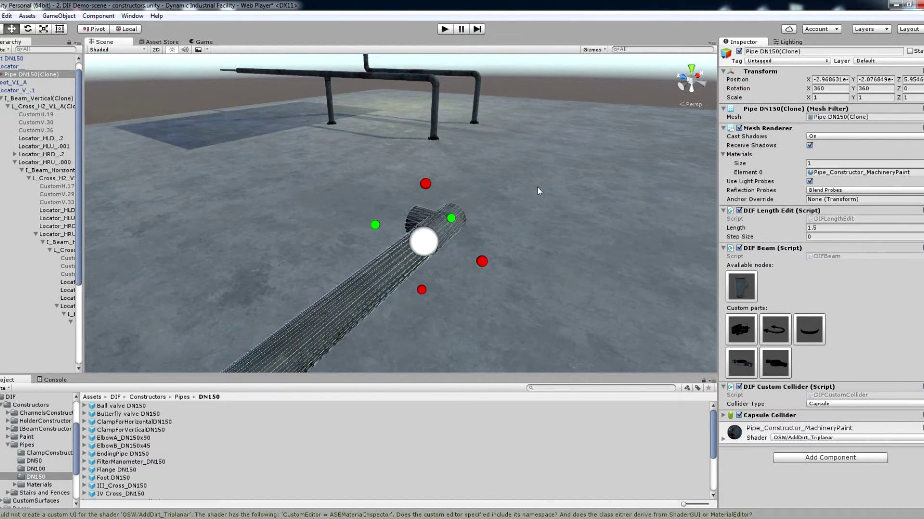
left_click(464, 224)
Step: Attach DN150 pipes to both open outlets of the T-cross
left_click(335, 200)
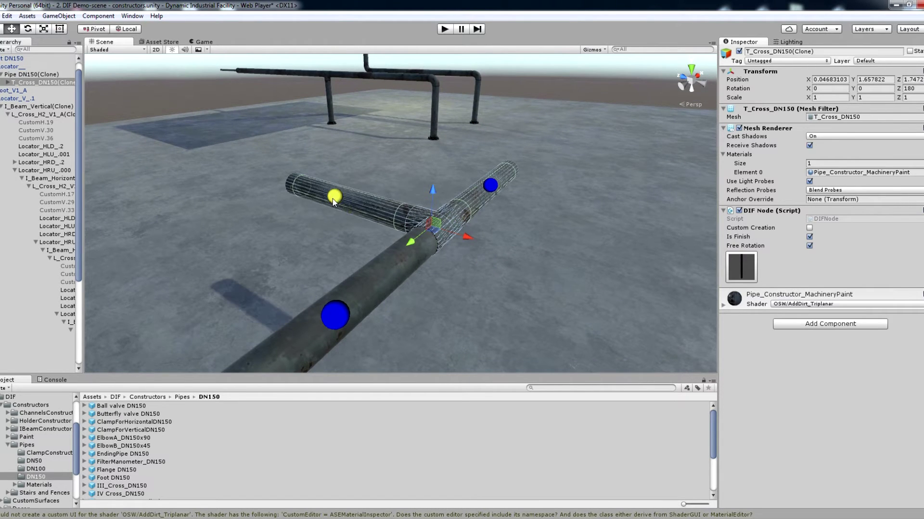
left_click_drag(487, 253, 417, 279, "alt")
mouse_move(416, 279)
right_mouse_down()
mouse_move(414, 252)
mouse_move(450, 288)
right_mouse_up()
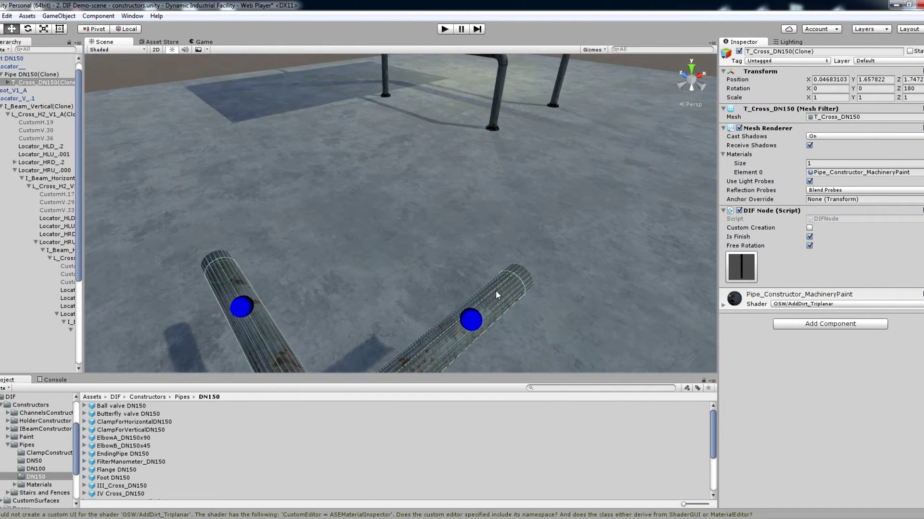
left_click(497, 291)
Step: Fit a flanged valve node to the free end of the pipe running straight on from the T-cross
left_click(554, 254)
left_click_drag(553, 282, 515, 367, "alt")
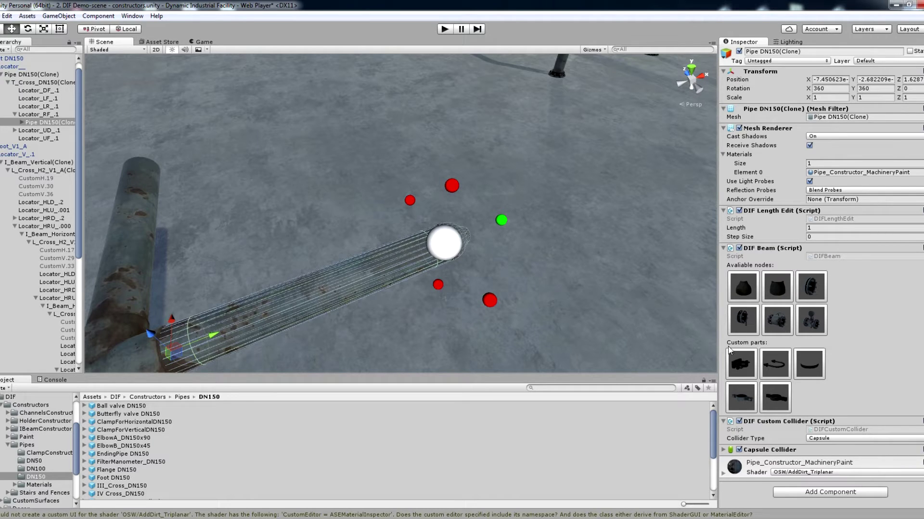
left_click(786, 324)
left_click(812, 320)
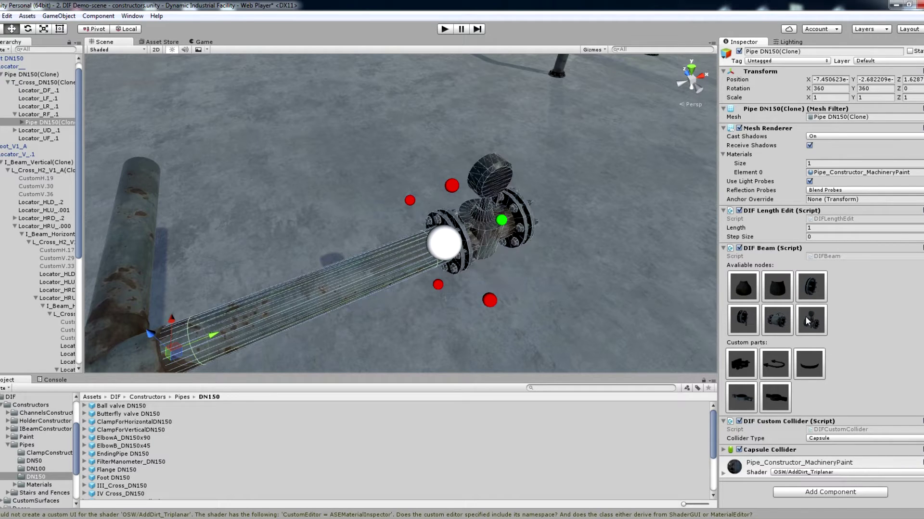
left_click(802, 295)
left_click(775, 318)
Step: Fit a Foot DN150 node to the free end of the side branch pipe
right_click_drag(621, 312, 540, 259)
left_click(541, 263)
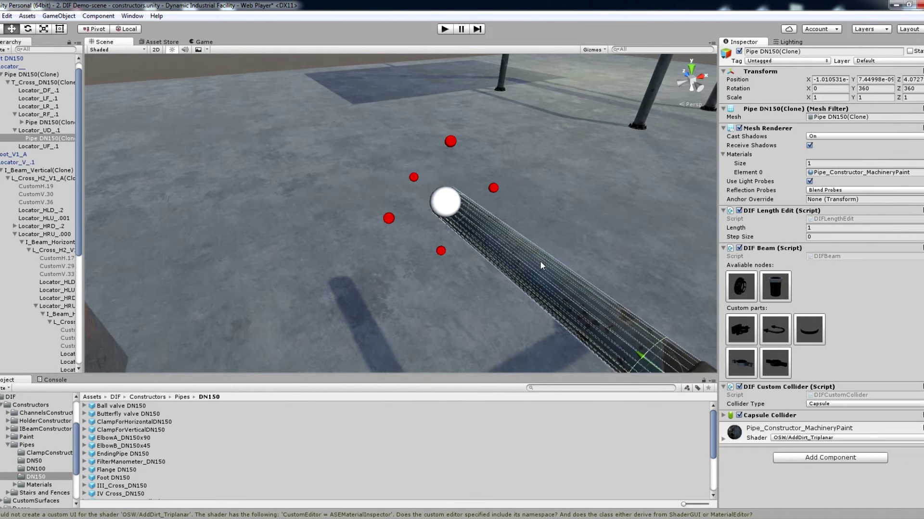
left_click(743, 294)
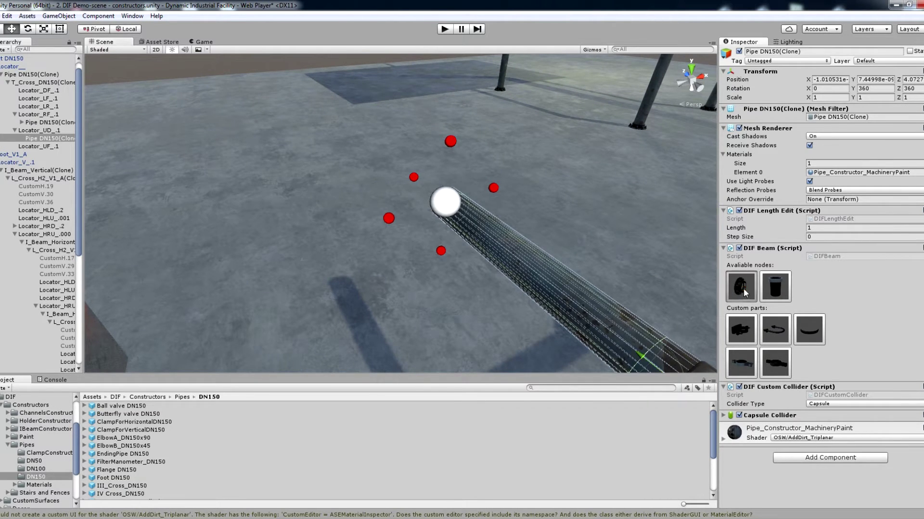
left_click(743, 295)
left_click(742, 296)
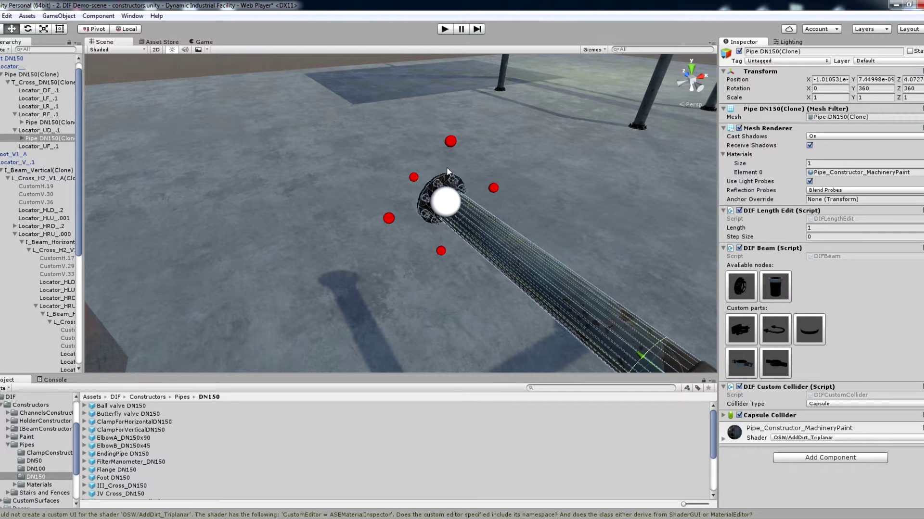
Step: On the side branch's end foot, disable Is Finish, enable Free Rotation and rotate the foot about the pipe axis
right_click_drag(515, 290, 436, 320)
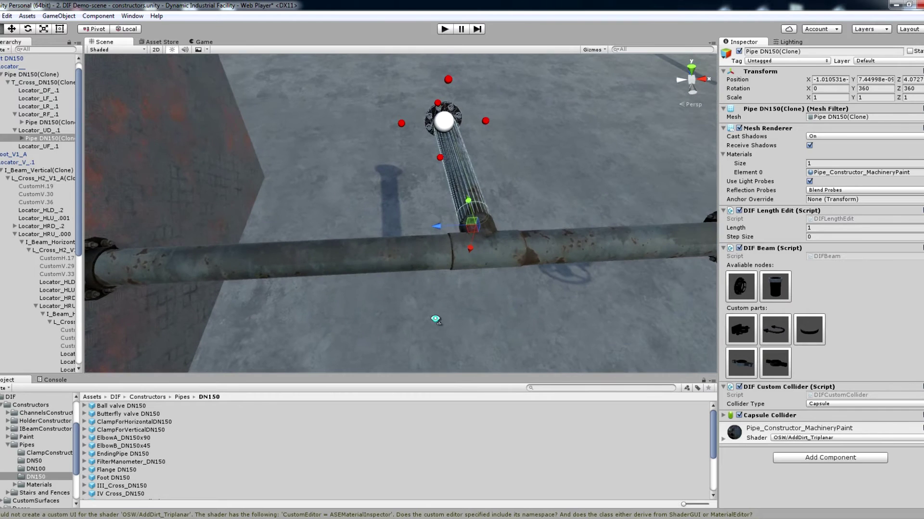
left_click(416, 260)
left_click_drag(452, 255, 422, 256)
right_click_drag(422, 256, 451, 236)
left_click(452, 235)
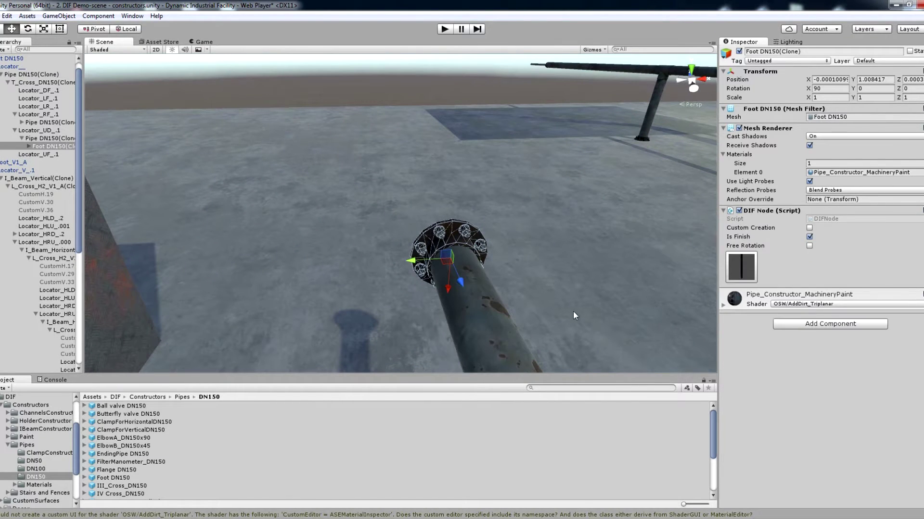
left_click(809, 237)
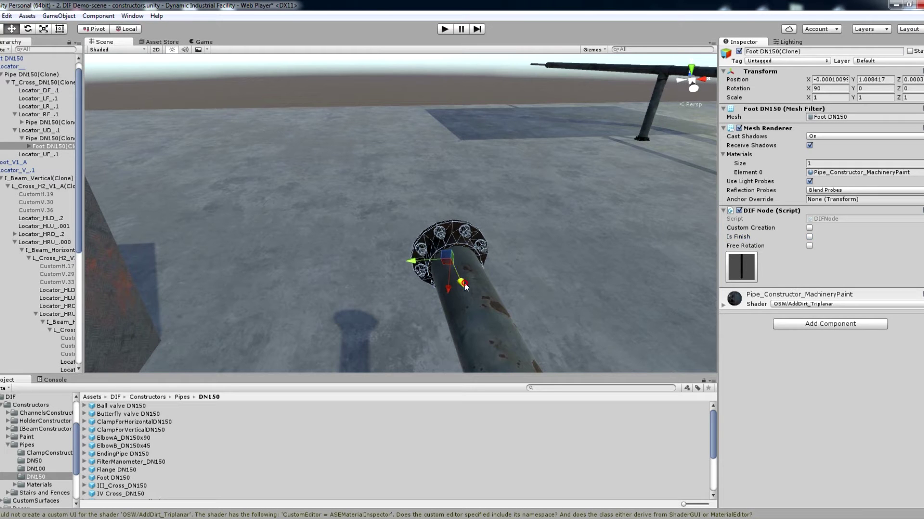
left_click(810, 245)
key("e")
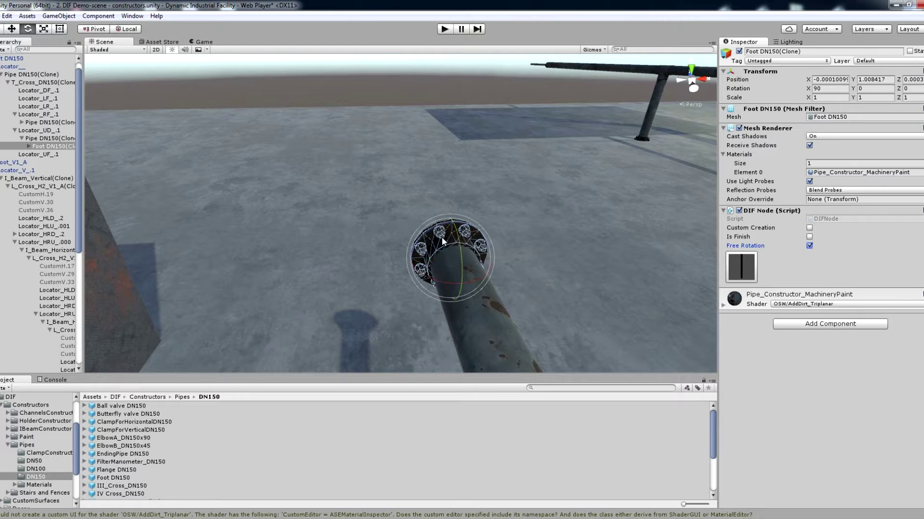
left_click_drag(444, 228, 452, 291)
Step: Extend the floor channel to a length of 8.517 and continue it around the corner with a Channel_Turn and a channel 2.653 long
right_click_drag(435, 297, 330, 287)
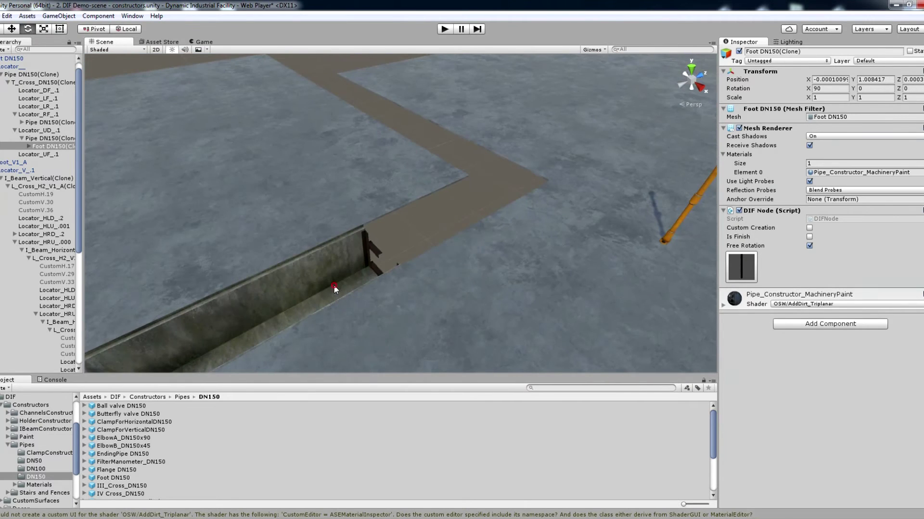
left_click(330, 286)
left_click(470, 178)
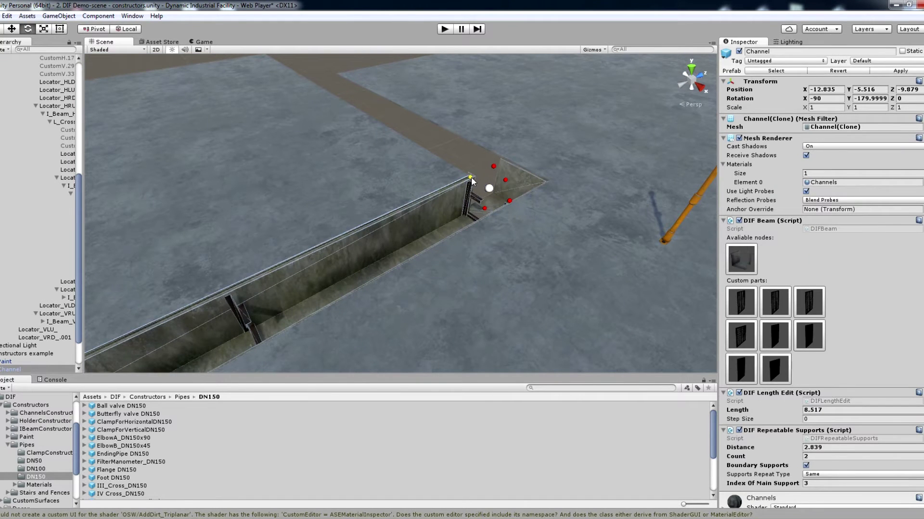
left_click(522, 184)
left_click(437, 148)
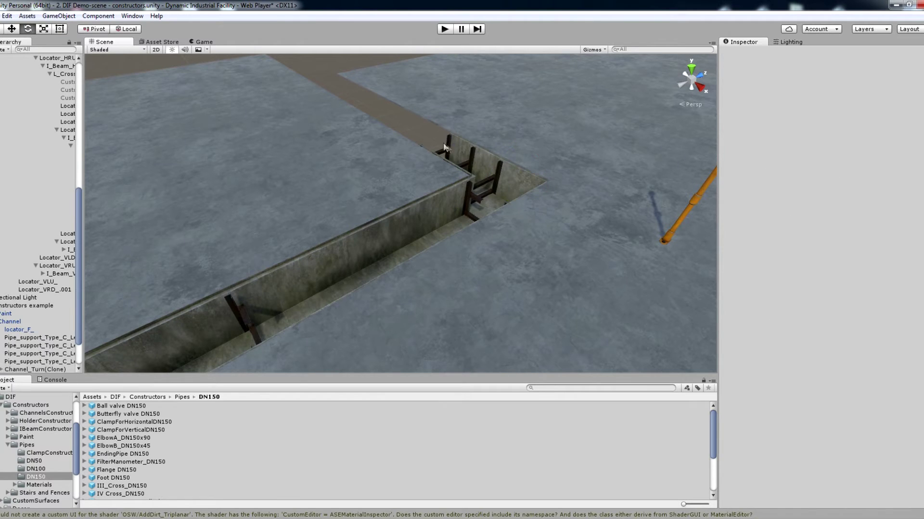
Step: Build the orange railing from its end newel as two horizontal runs joined by a corner newel turn
right_click_drag(399, 124, 365, 211)
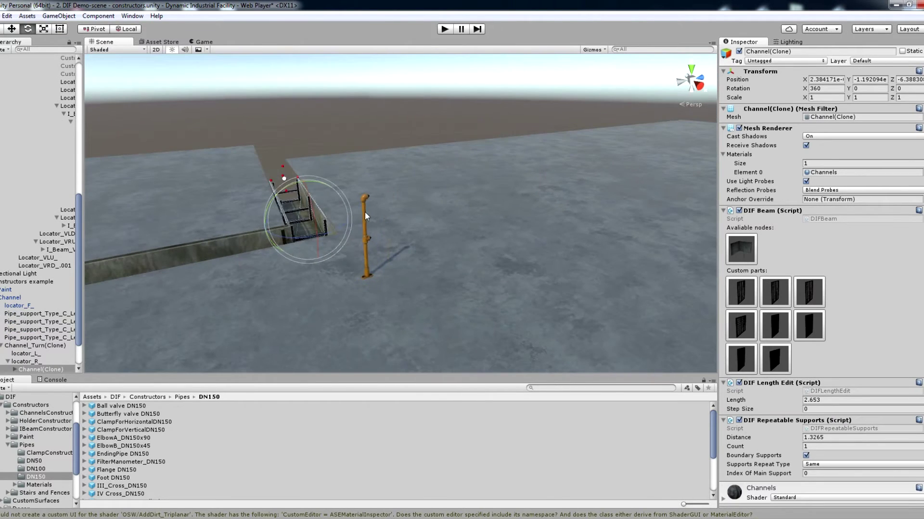
left_click(365, 212)
left_click(401, 192)
right_click_drag(505, 176, 457, 266)
left_click(458, 267)
left_click(509, 208)
left_click(599, 230)
Step: Raise a Beam_Closed from the reinforced foot and continue it with a Turn90 elbow and a horizontal Beam_Closed
right_click_drag(582, 250, 478, 305)
left_click(476, 305)
right_click_drag(482, 249, 511, 312)
left_click(451, 250)
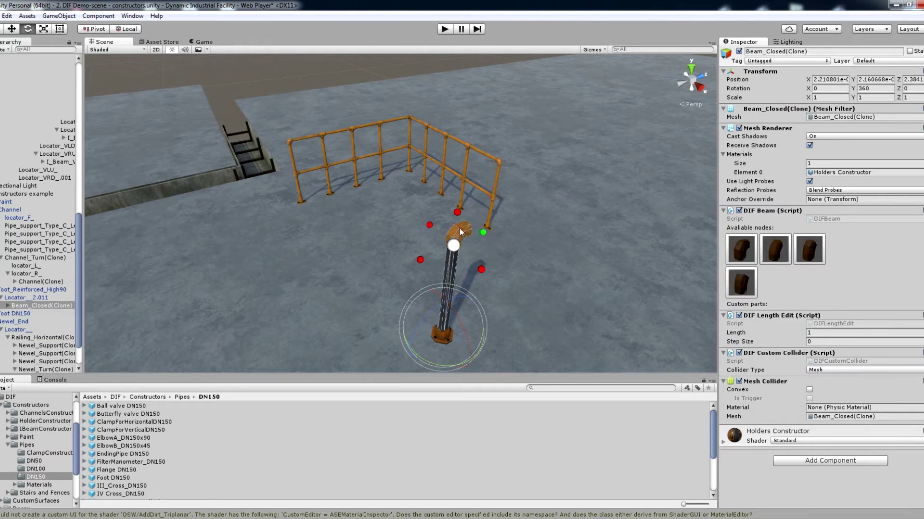
left_click(461, 229)
left_click(516, 210)
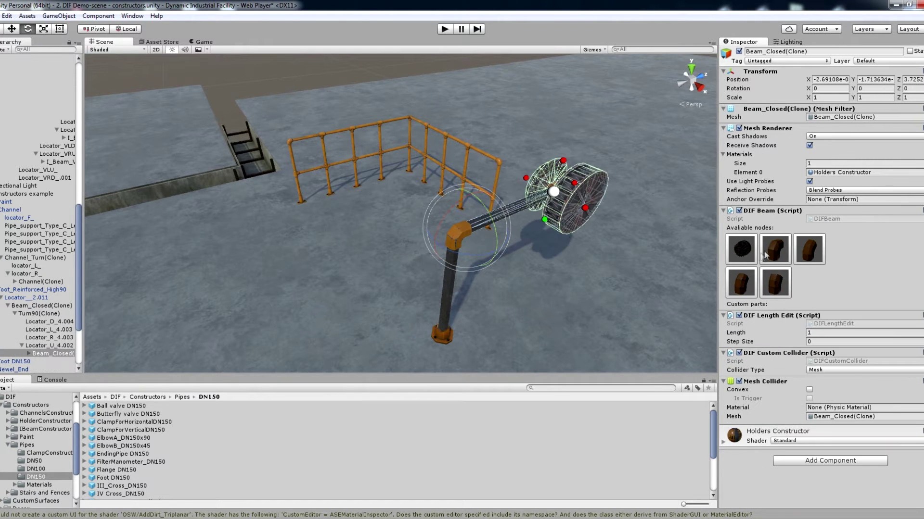
Step: Add a downward elbow to the horizontal beam's end, followed by a vertical Beam_Closed and a foot node at floor level
right_click_drag(623, 189, 593, 183)
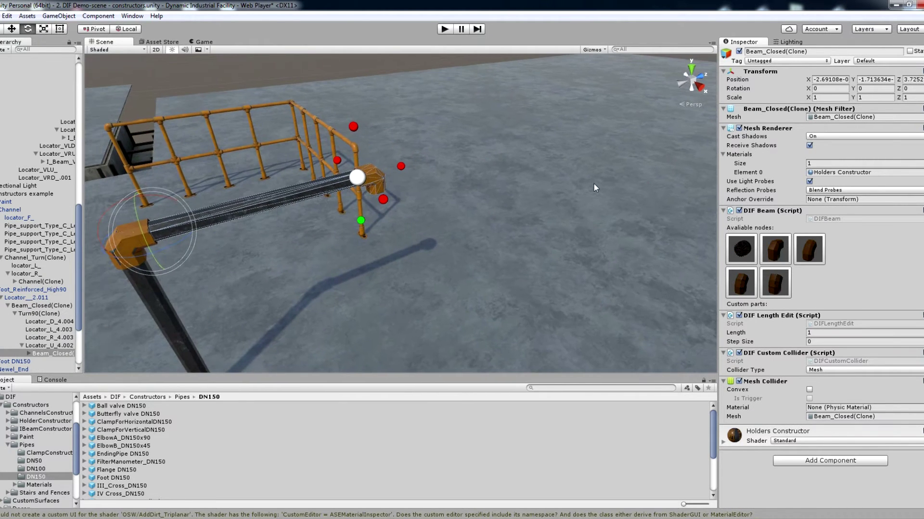
left_click(384, 180)
left_click(379, 254)
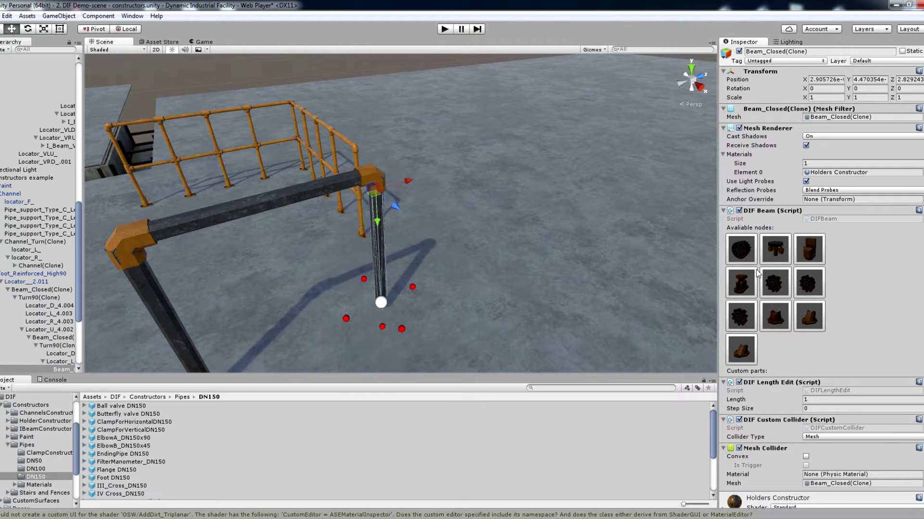
left_click(777, 315)
Step: Add a Paint_Tee node to the end of the yellow paint line
right_click_drag(405, 318, 483, 354)
right_click_drag(554, 308, 516, 316)
left_click(508, 302)
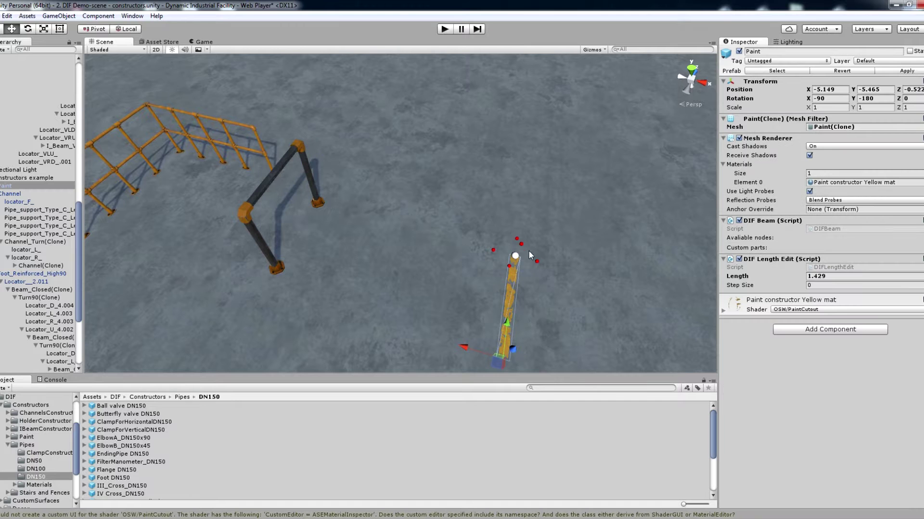
left_click(494, 248)
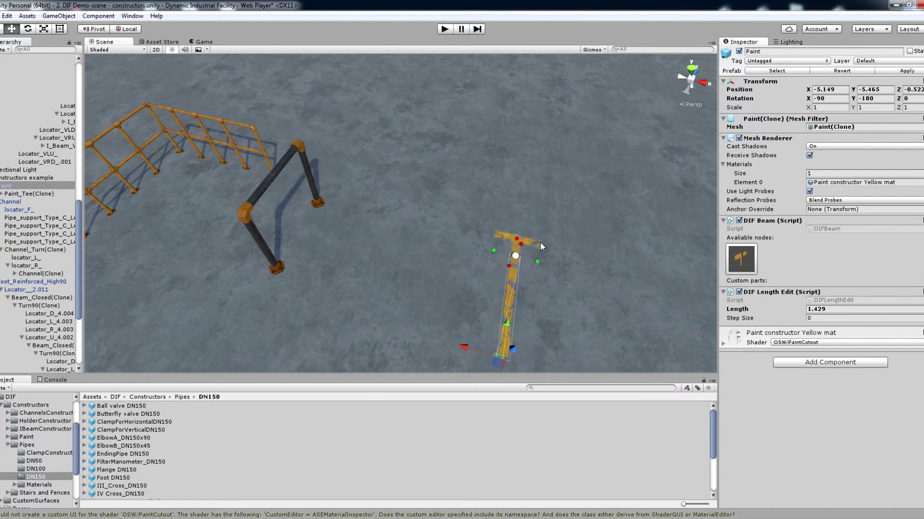
Step: Run Paint strips from both arms of the Paint_Tee, stretching the second one to a length of 1.67
left_click(543, 246)
key("f")
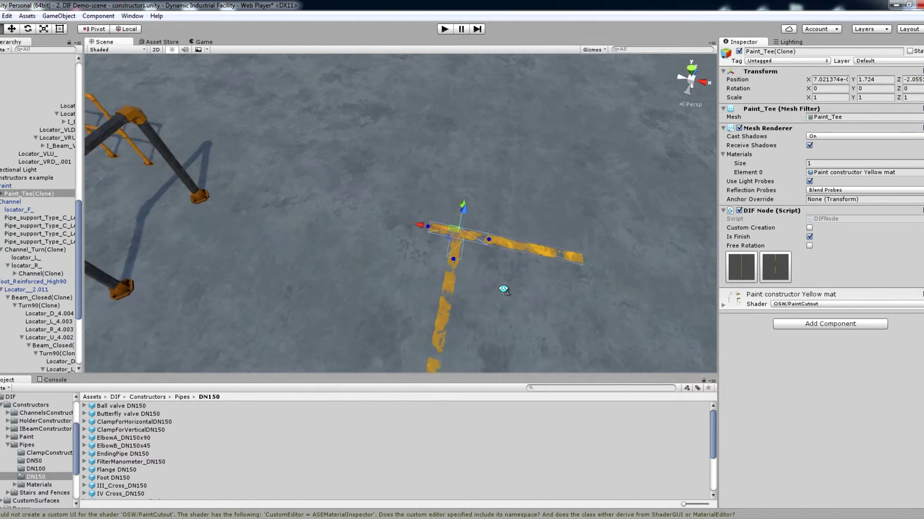
left_click(295, 233)
left_click(261, 227)
left_click_drag(87, 191, 108, 191)
Step: Delete the vertical I-beam standing on the I_Foot_V1_A base, together with the whole beam frame attached to it
right_click_drag(312, 267, 544, 283)
key("s")
key("w")
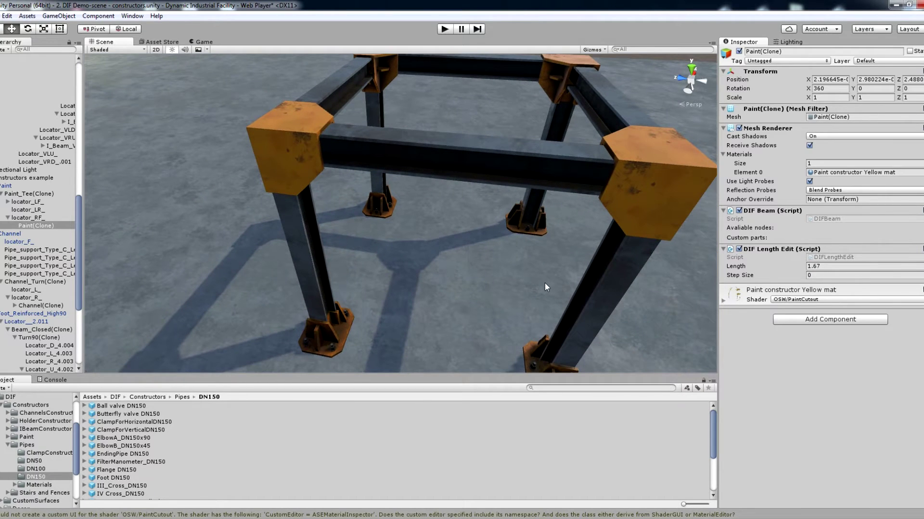
left_click(314, 264)
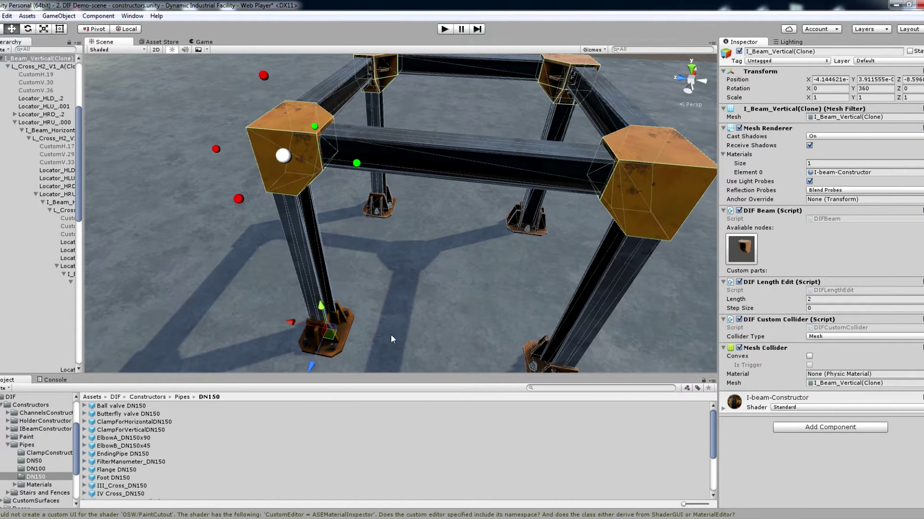
right_click_drag(447, 327, 264, 312)
key("d")
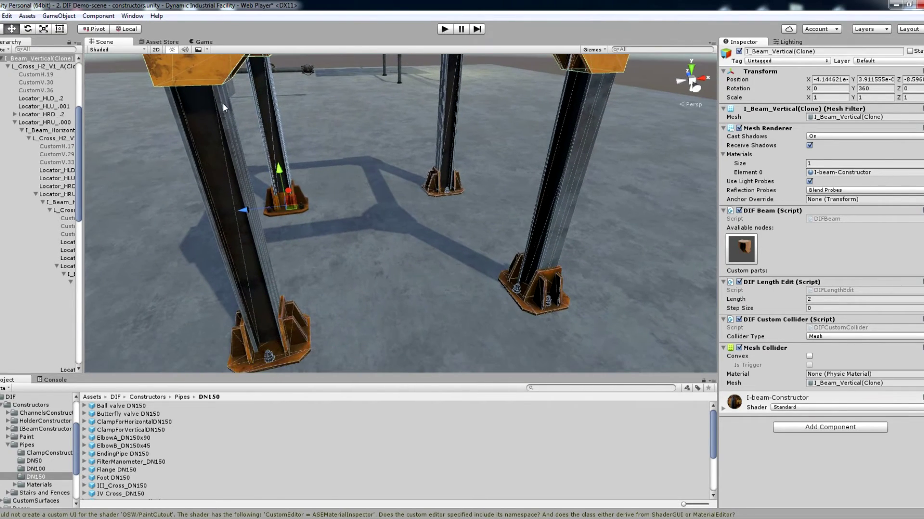
left_click_drag(424, 274, 523, 280, "alt")
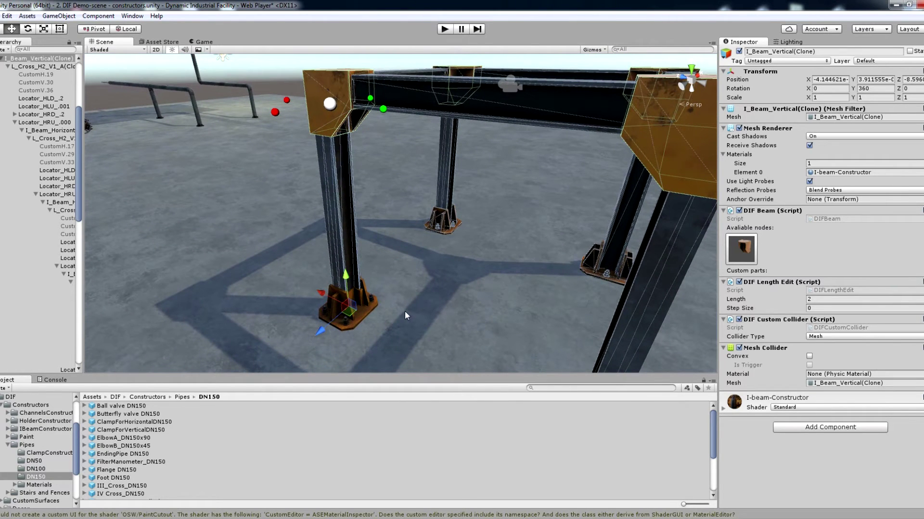
key("Delete")
Step: Raise an I_Beam_Vertical from the remaining foot and top it with an L_Turn_V1_H1_A corner node
left_click(360, 321)
left_click(341, 241)
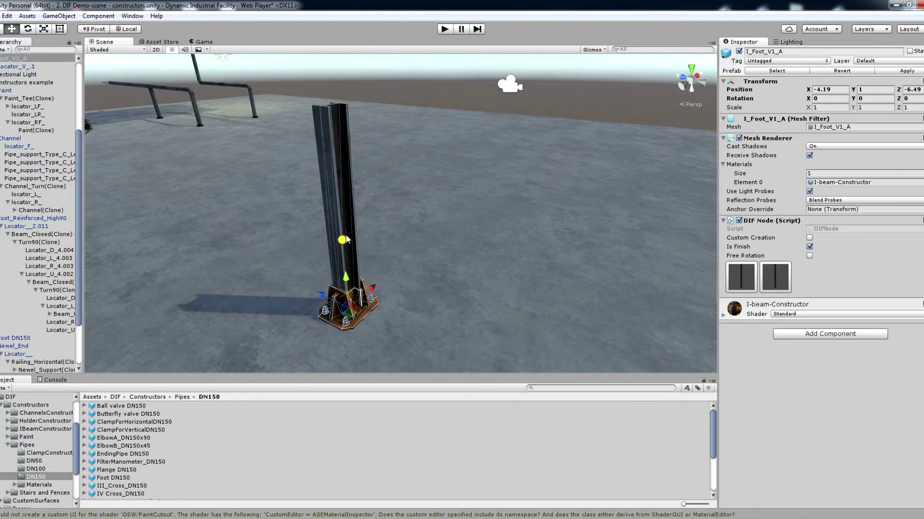
left_click(338, 163)
left_click(330, 103)
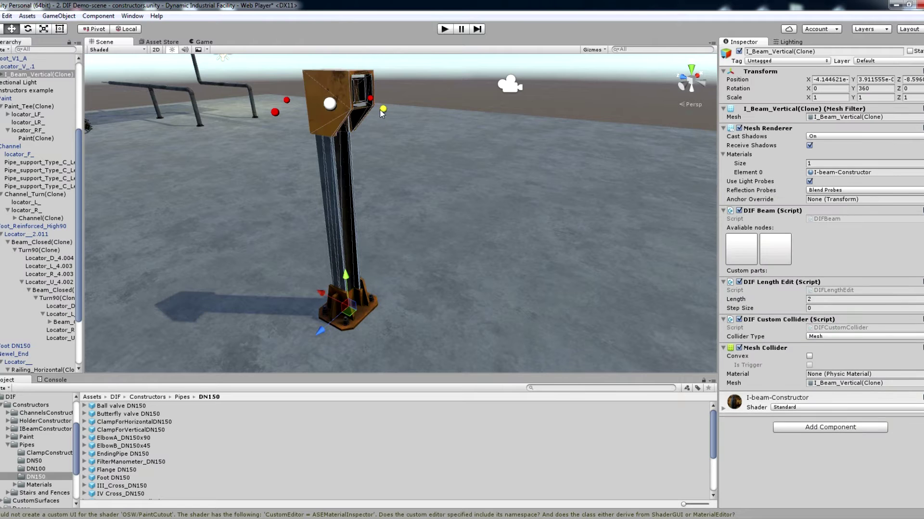
Step: Run an I_Beam_Horizontal from the corner node and fit a T_Cross_H2_V1_B node to its end
left_click(397, 95)
left_click(498, 110)
right_click_drag(531, 186, 592, 165)
left_click_drag(538, 137, 653, 150)
left_click(618, 228)
right_click_drag(536, 291, 574, 276)
Step: Drop an I_Beam_Vertical from the underside of the T_Cross_H2_V1_B node
left_click(427, 175)
left_click(405, 186)
left_click(377, 251)
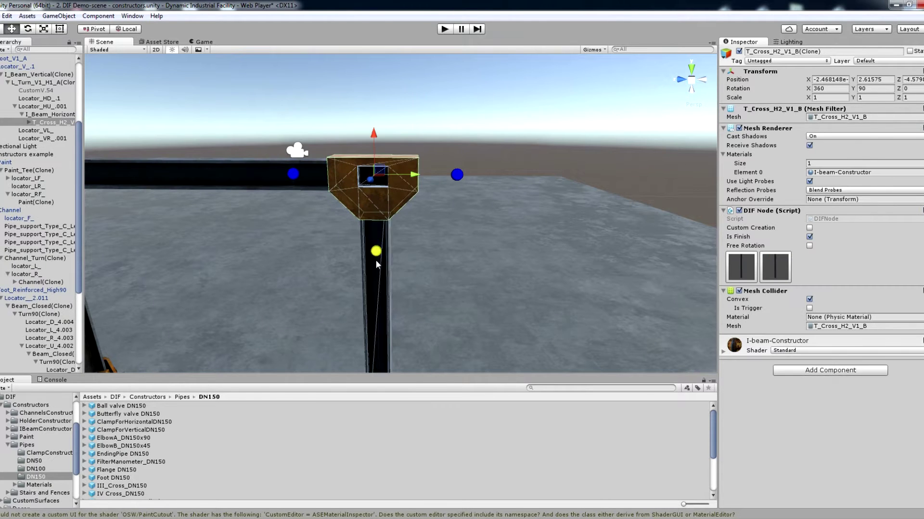
left_click(382, 311)
right_click_drag(446, 273, 338, 249)
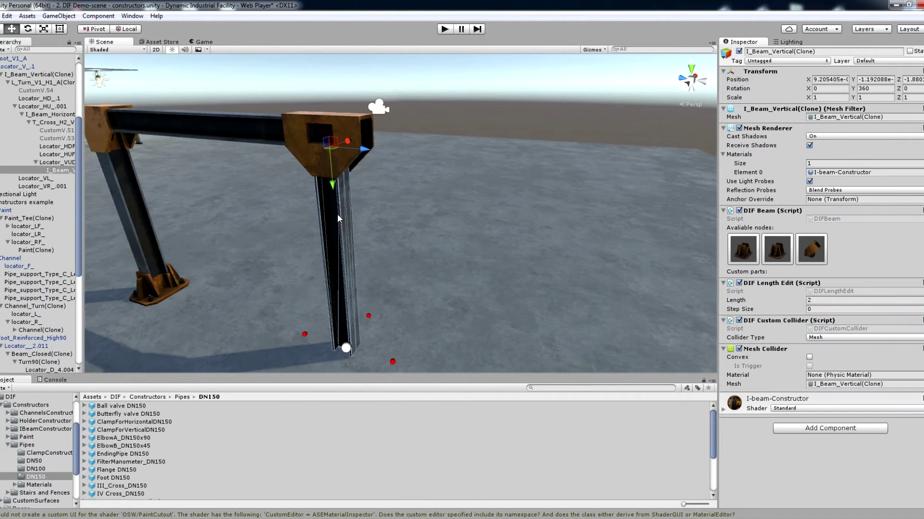
Step: Shift the T_Cross_H2_V1_B node with its post back along the horizontal beam and delete the duplicate cross
left_click(346, 124)
left_click(264, 128)
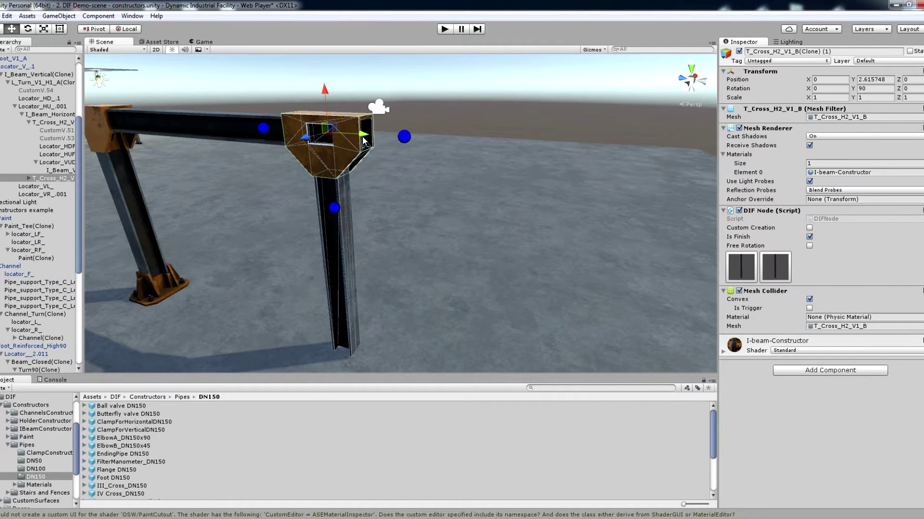
left_click(269, 120)
left_click(339, 153)
key("Delete")
Step: Extend the horizontal I-beam to a length of 3.142 and fit a T_Cross_H2_V1_A node at its end
left_click(285, 129)
left_click_drag(316, 131, 403, 150)
left_click(397, 202)
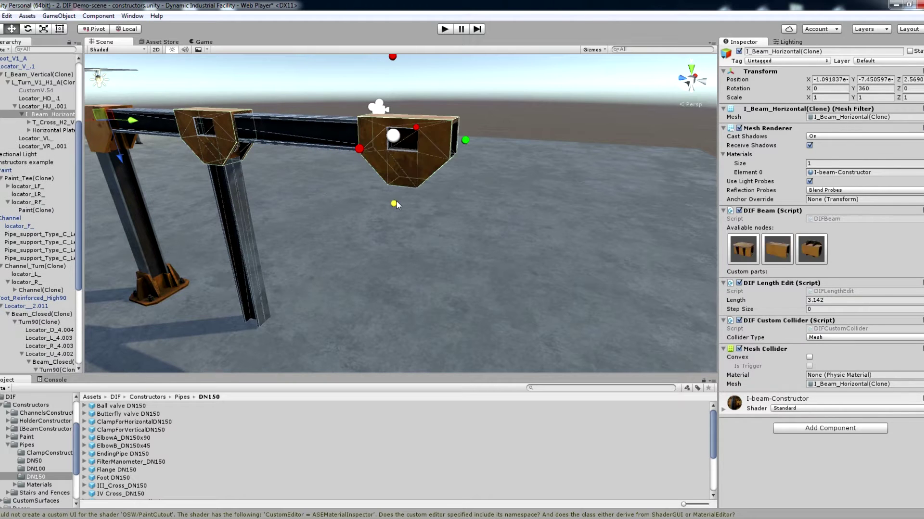
left_click(814, 247)
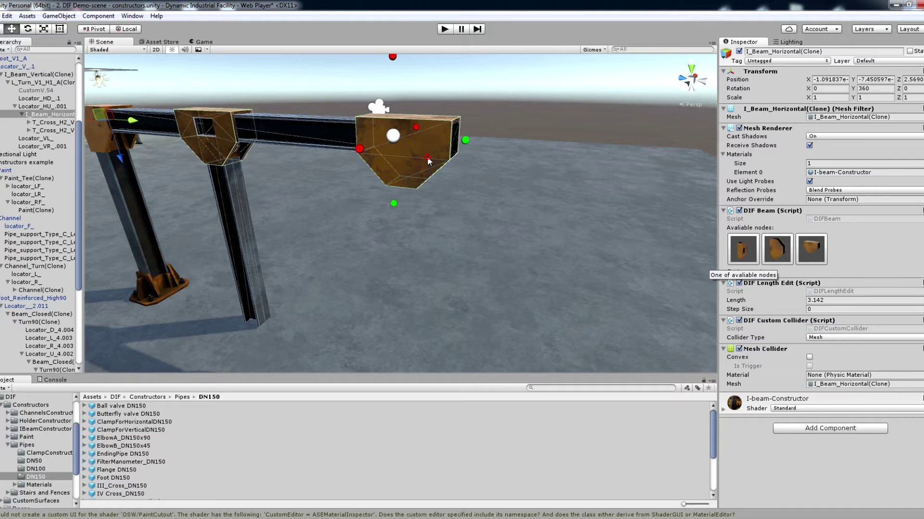
Step: Drop an I_Beam_Vertical from the underside of the T_Cross_H2_V1_A node
left_click(427, 157)
left_click(406, 217)
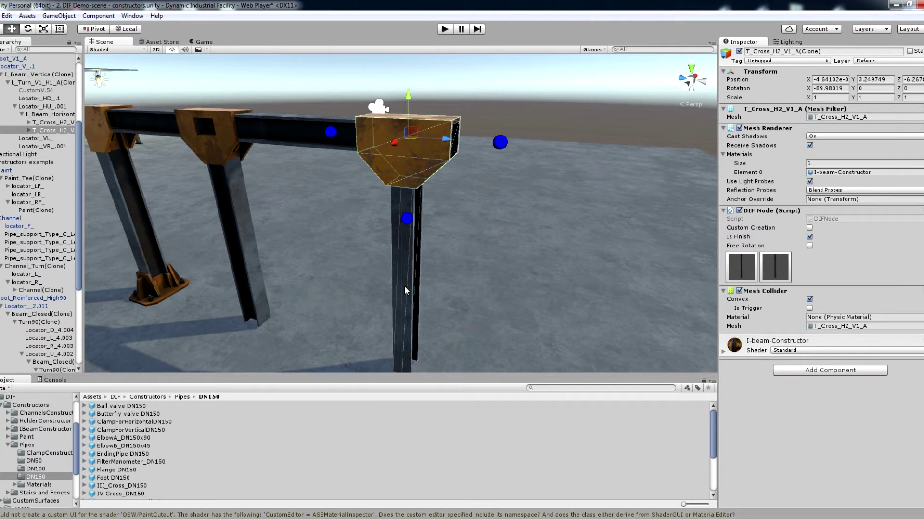
left_click(405, 288)
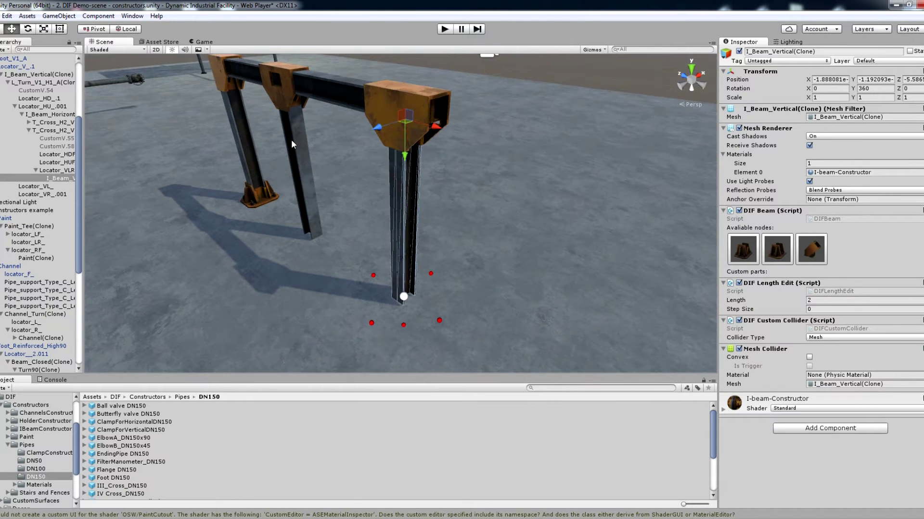
left_click_drag(329, 269, 403, 247, "alt")
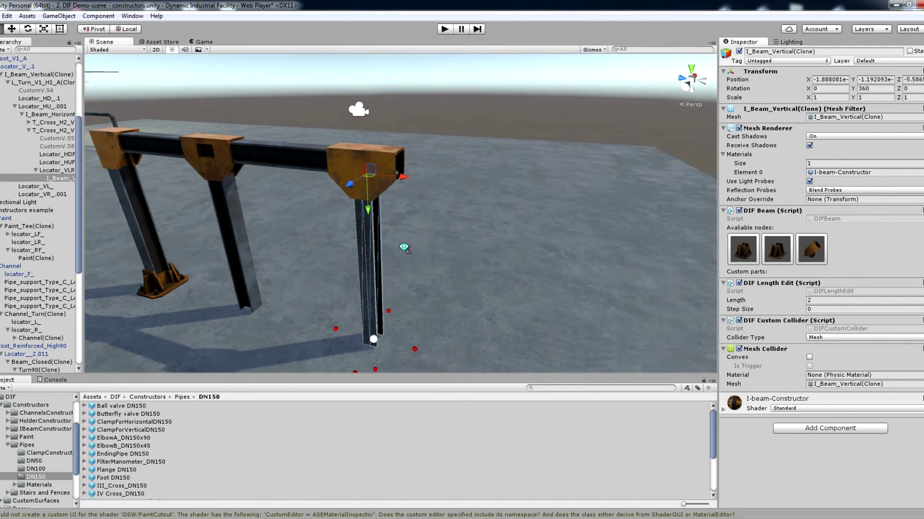
Step: Enable Custom Creation on the end T-cross and add a diagonal I-beam brace on each side of its post
left_click(388, 152)
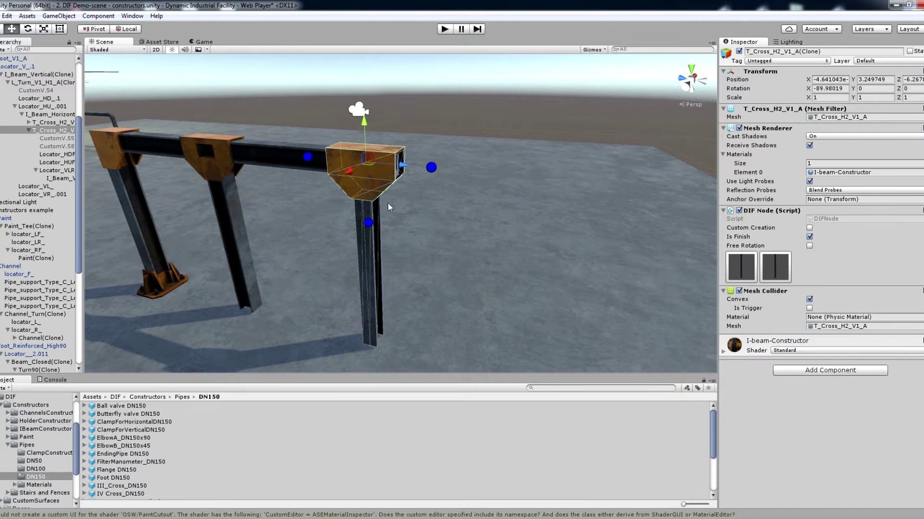
left_click(811, 229)
right_click_drag(503, 211, 485, 175)
key("w")
key("d")
left_click(396, 185)
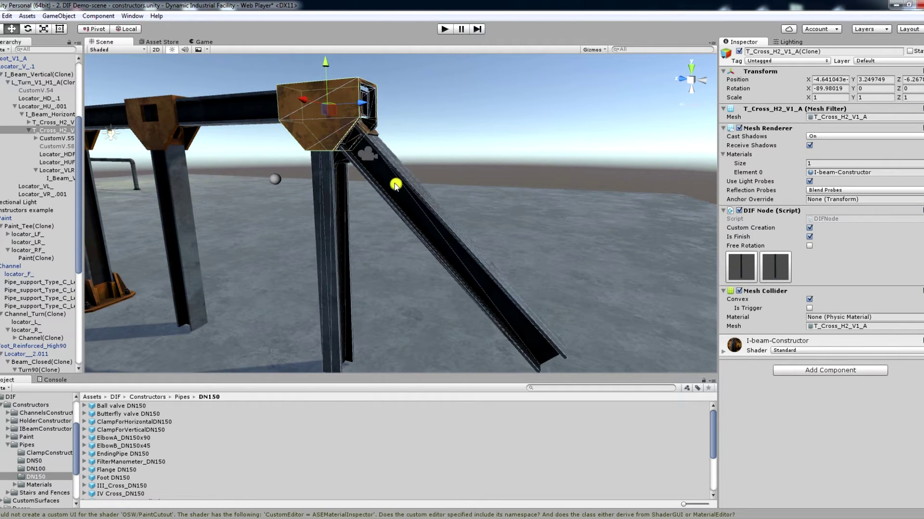
left_click(275, 180)
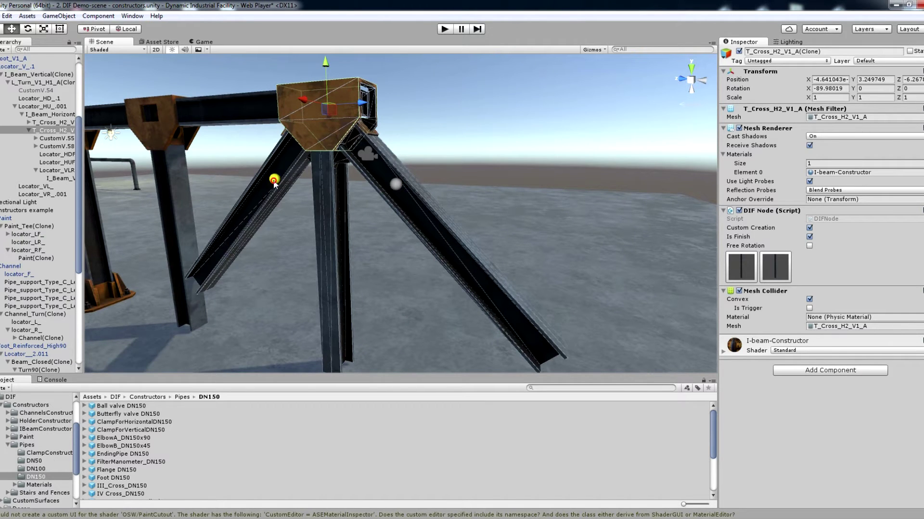
left_click(274, 180)
left_click(274, 180)
Step: Add a ClampForHorizontalDN150 part to the middle of the horizontal DN150 pipe
right_click_drag(439, 196, 191, 204)
key("s")
key("w")
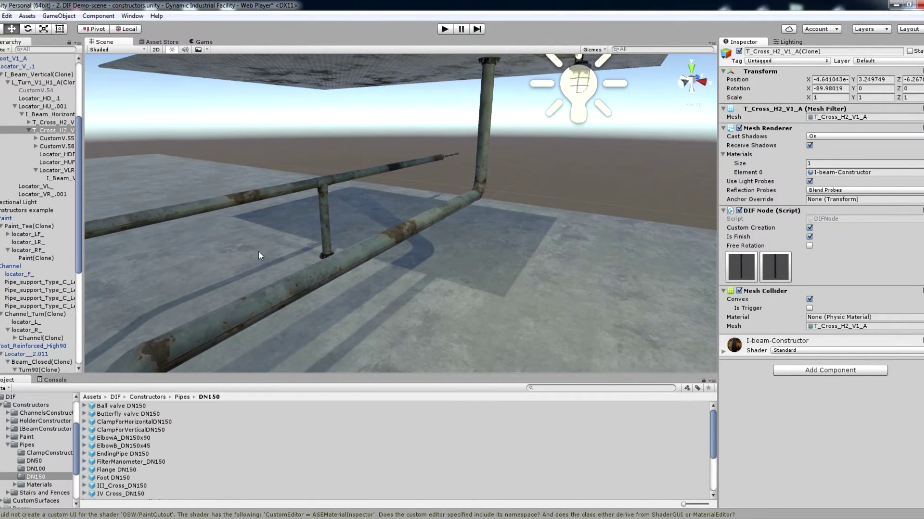
left_click(345, 259)
mouse_move(460, 273)
right_mouse_down()
mouse_move(480, 272)
mouse_move(457, 265)
right_mouse_up()
key("w")
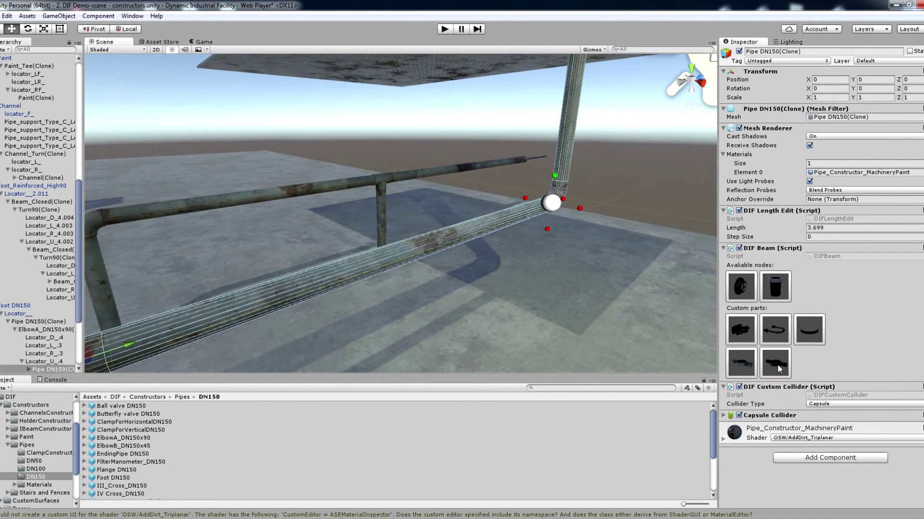
left_click(778, 365)
left_click_drag(429, 247, 371, 238, "alt")
left_click(357, 232)
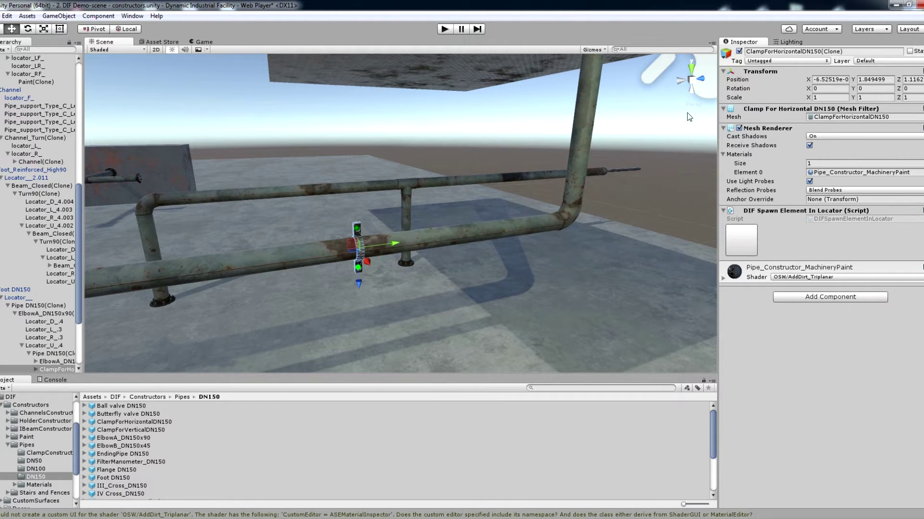
Step: Attach a Clip to the upper locator of the horizontal pipe clamp
right_click_drag(597, 149, 513, 178)
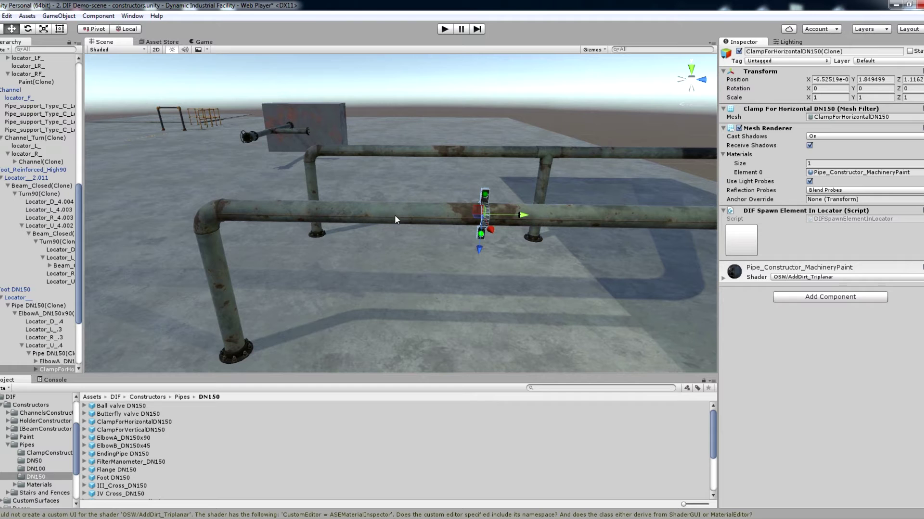
right_click_drag(329, 235, 423, 242)
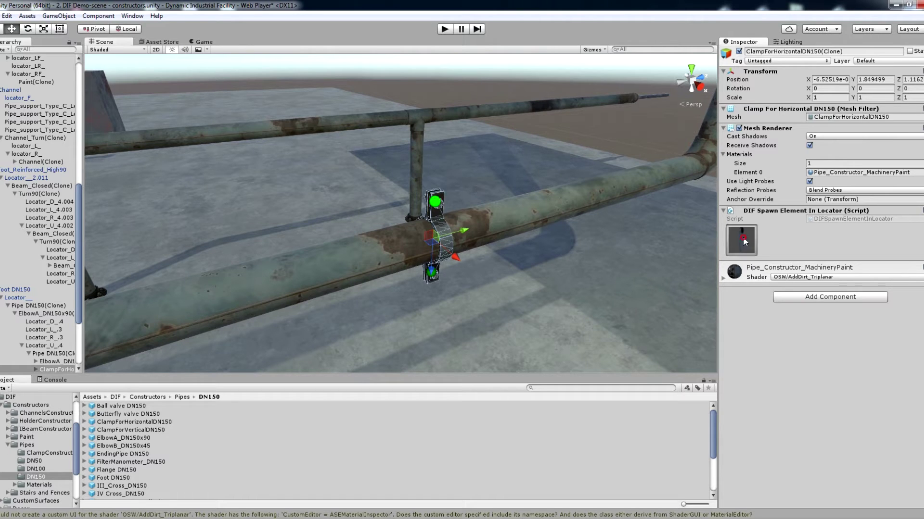
right_click_drag(529, 264, 429, 229)
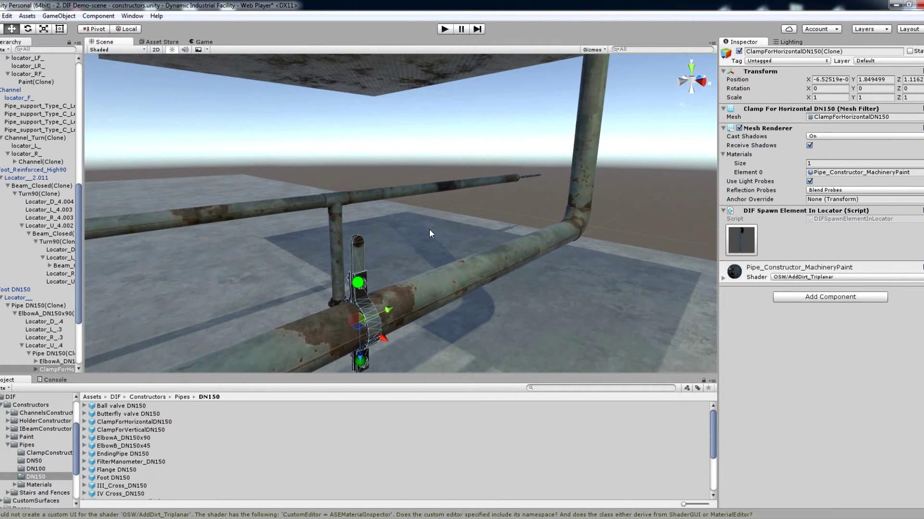
Step: Mount a Lug on the upper end of the clip and extend a Pull rod 1.06 long from it
left_click(356, 251)
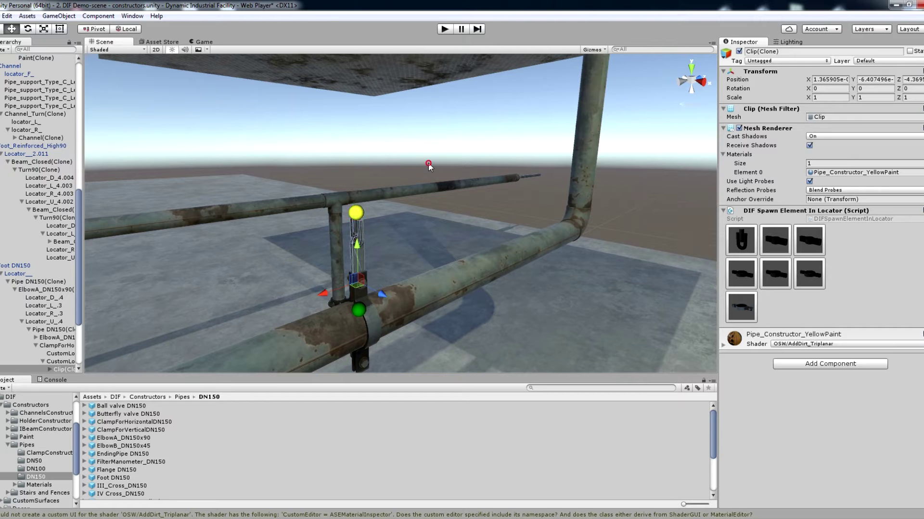
left_click(362, 230)
left_click(730, 240)
right_click_drag(466, 269, 450, 241)
scroll(450, 241, "down", 3)
left_click(402, 164)
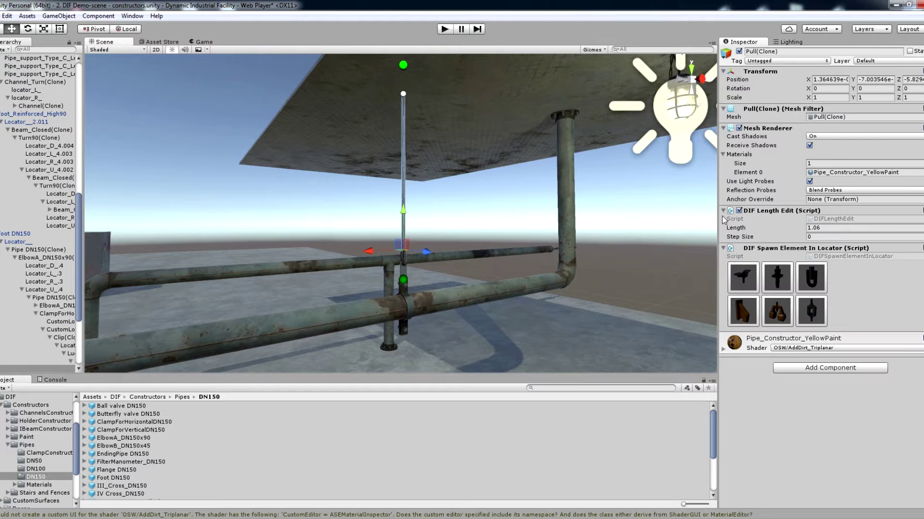
Step: Attach the first available end fixing to the top of the Pull rod and adjust it towards the ceiling slab
left_click(738, 274)
right_click_drag(505, 222, 496, 164)
mouse_move(408, 200)
left_mouse_down()
mouse_move(404, 173)
mouse_move(400, 187)
left_mouse_up()
Step: Add a ClampForVerticalDN150 part to the vertical DN150 pipe below the ceiling slab
mouse_move(440, 271)
right_mouse_down()
mouse_move(441, 296)
mouse_move(429, 295)
mouse_move(427, 306)
mouse_move(439, 260)
right_mouse_up()
scroll(440, 293, "down", 3)
left_click(415, 261)
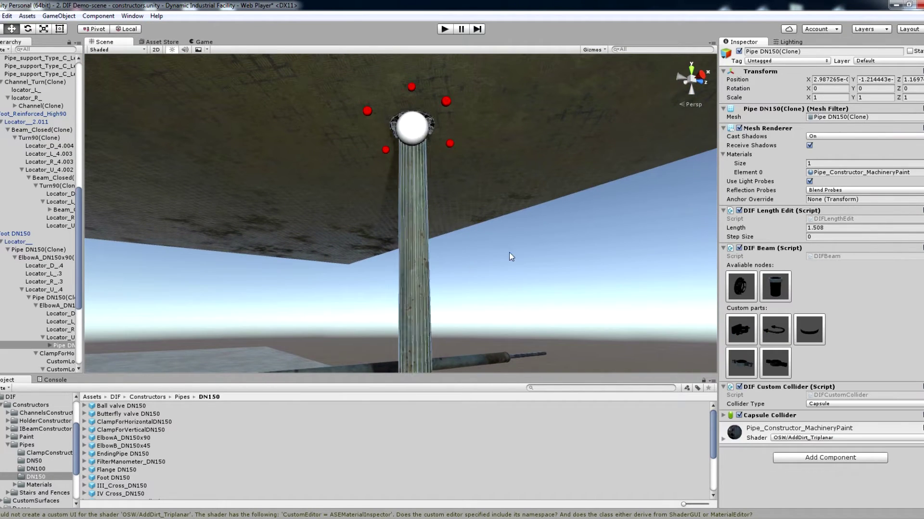
right_click_drag(511, 256, 517, 318)
left_click(740, 364)
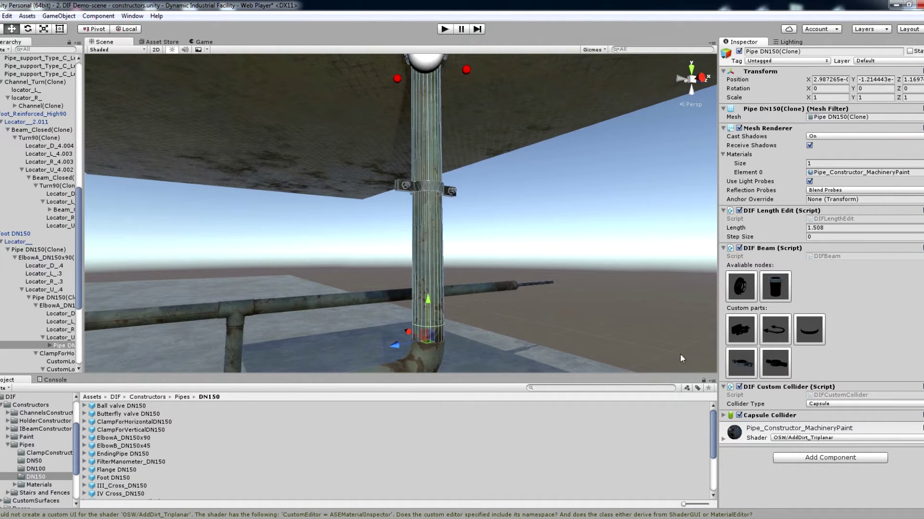
left_click(447, 195)
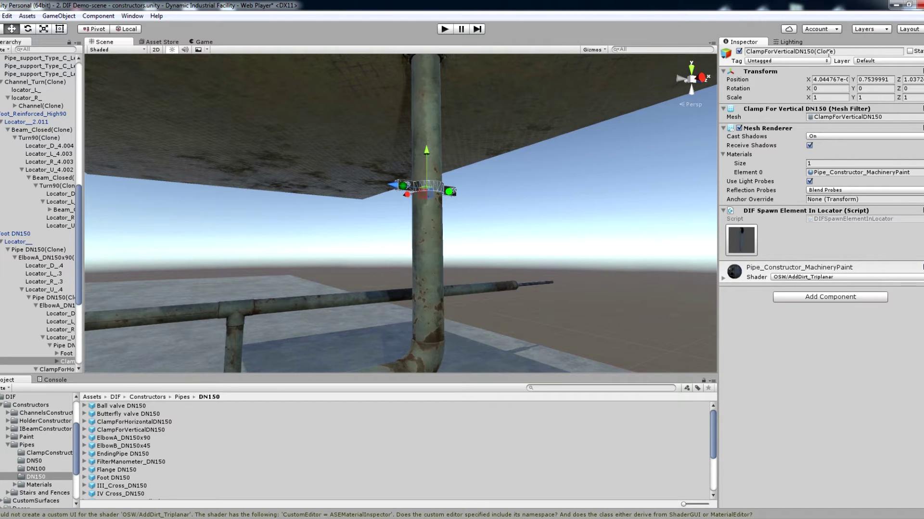
Step: Attach an upward-pointing Clip to each of the two locators on the vertical pipe clamp
left_click(741, 241)
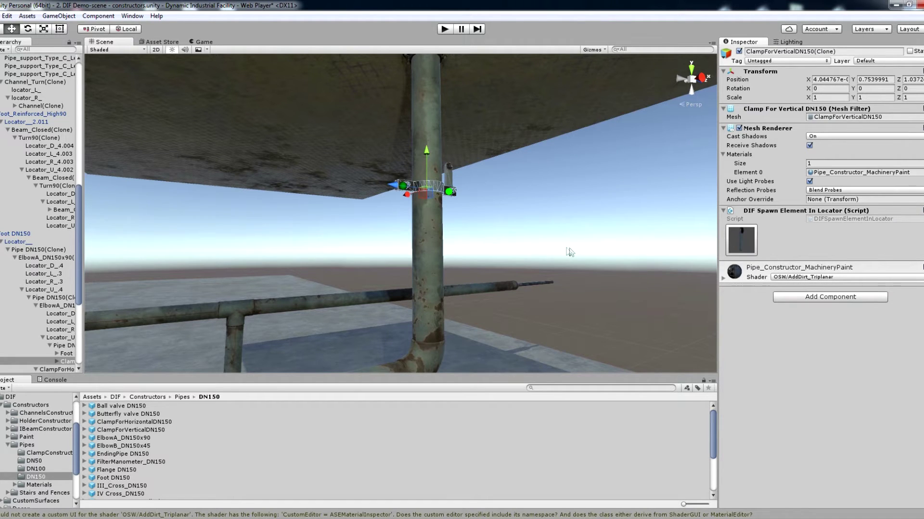
left_click_drag(399, 202, 305, 224, "alt")
scroll(366, 243, "up", 4)
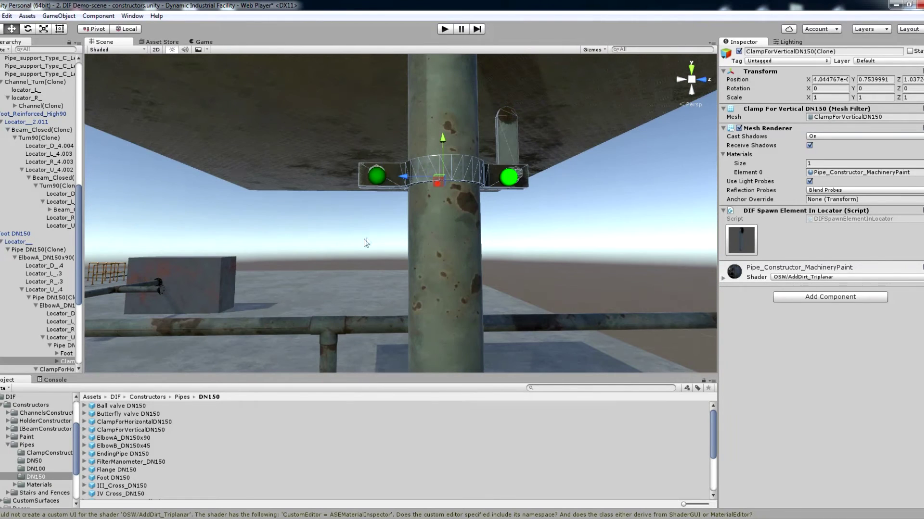
left_click(377, 176)
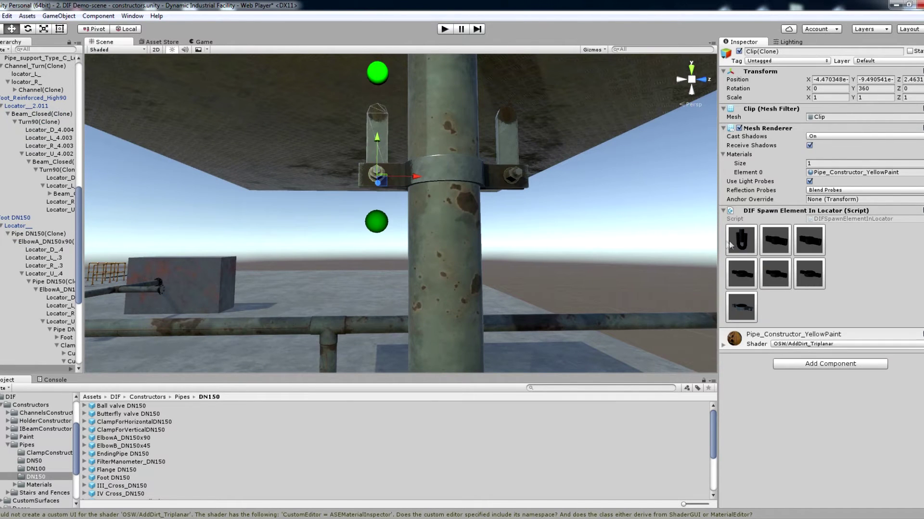
Step: Mount a Lug on the left clip of the vertical pipe clamp and extend a Pull rod from it towards the ceiling
left_click_drag(486, 226, 512, 212, "alt")
right_click_drag(513, 213, 513, 194)
left_click(369, 204)
left_click(371, 111)
left_click(742, 243)
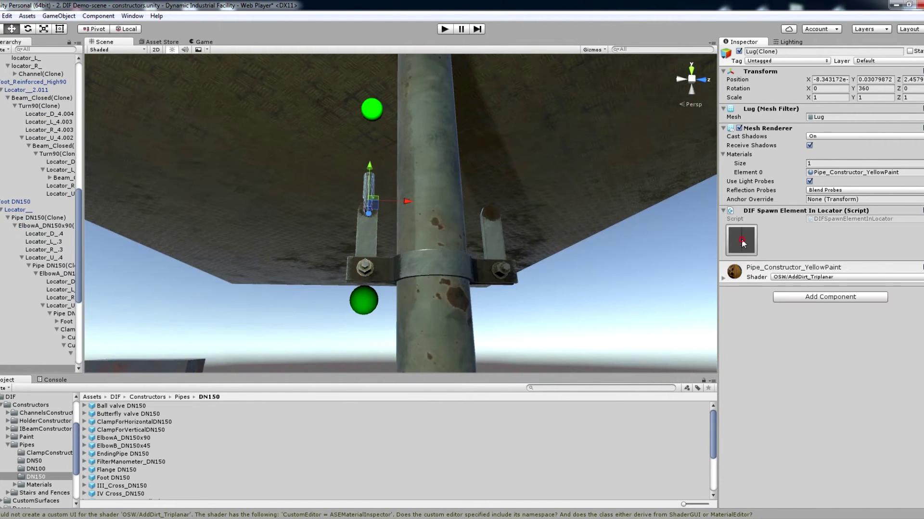
right_click_drag(405, 284, 400, 200)
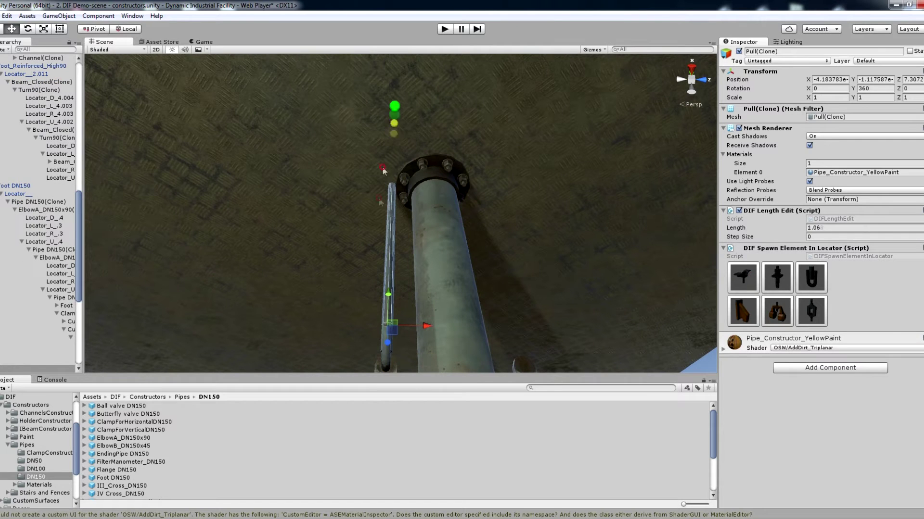
Step: Fit an end fixing on the left Pull rod, with the rod at length 0.415 and rotated 90° about Y
left_click_drag(400, 152, 392, 233)
key("e")
left_click_drag(394, 305, 296, 301)
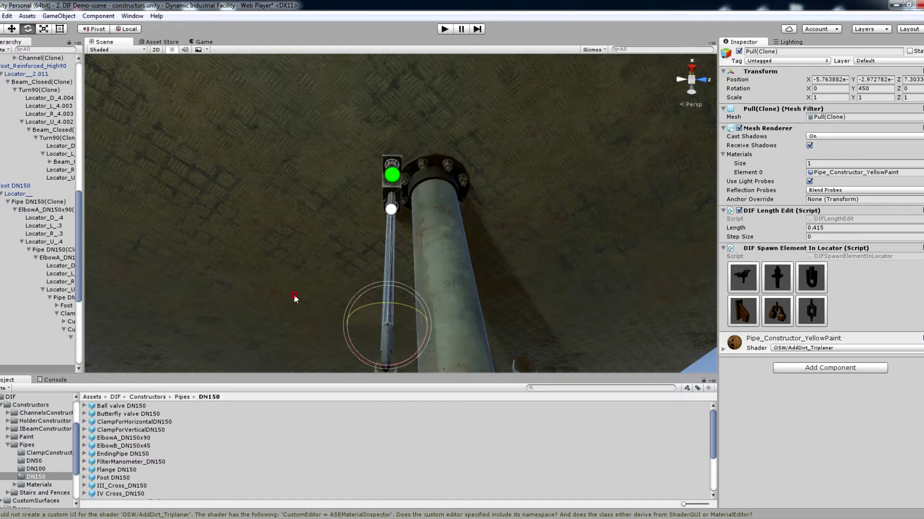
Step: Mount a Lug on the right clip of the vertical pipe clamp and extend a Pull rod 1.06 long from it
right_click_drag(517, 244, 533, 337)
left_click(486, 209)
left_click(481, 145)
left_click(741, 241)
right_click_drag(553, 219, 172, 241)
left_click(752, 240)
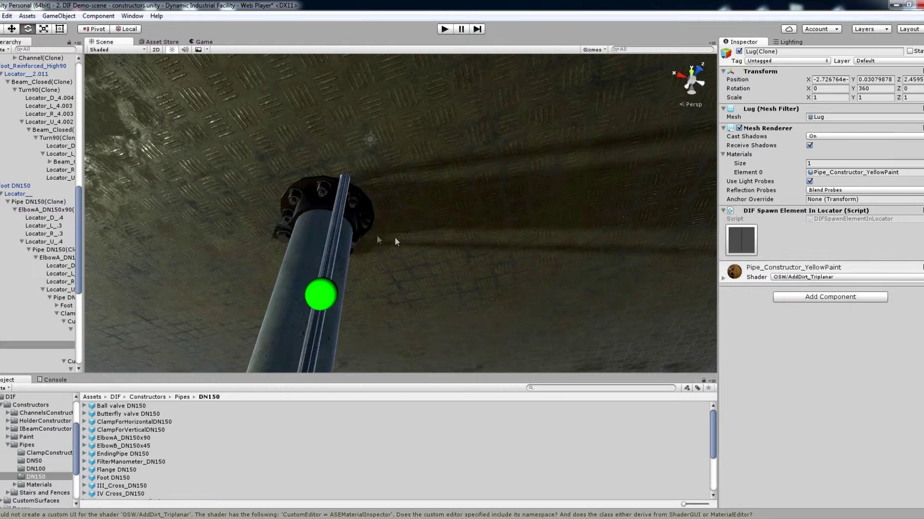
left_click(355, 197)
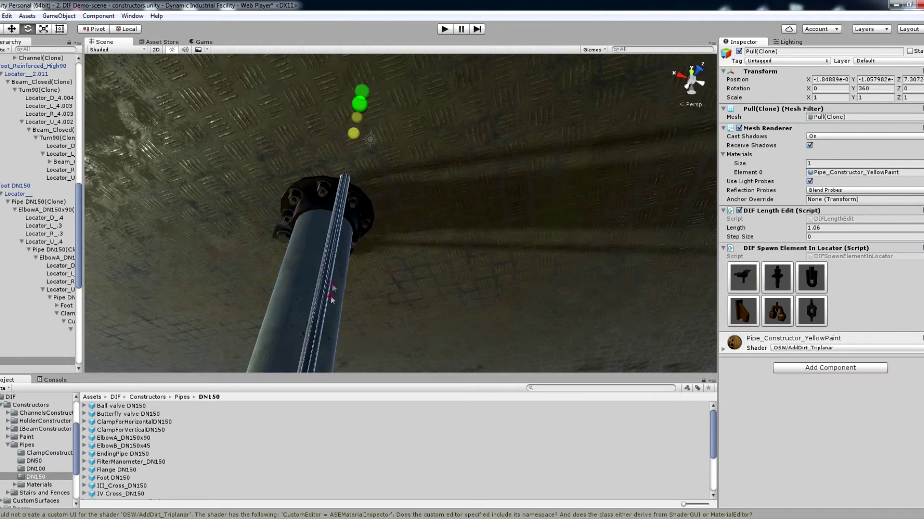
Step: Fit an end fixing on the right Pull rod, with the rod at length 0.414 and rotated 90° about Y
left_click_drag(344, 176, 365, 222)
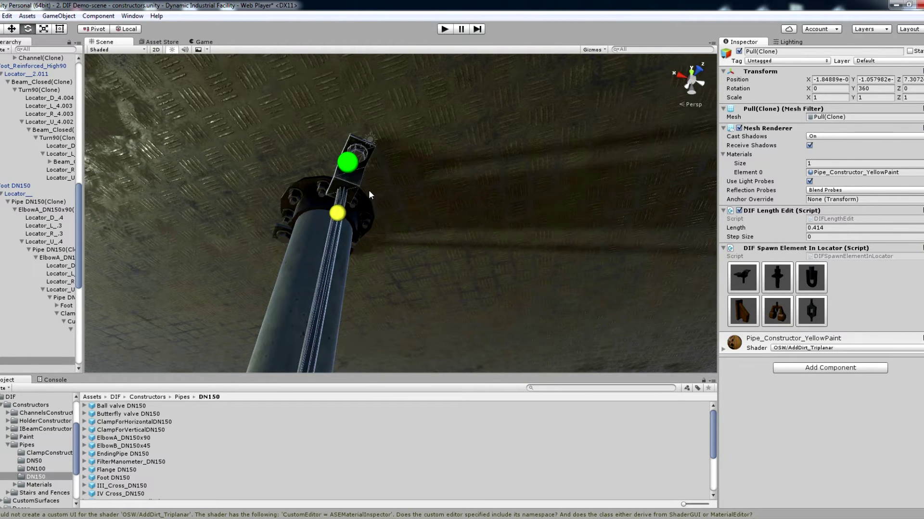
key("f")
left_click_drag(407, 221, 335, 207)
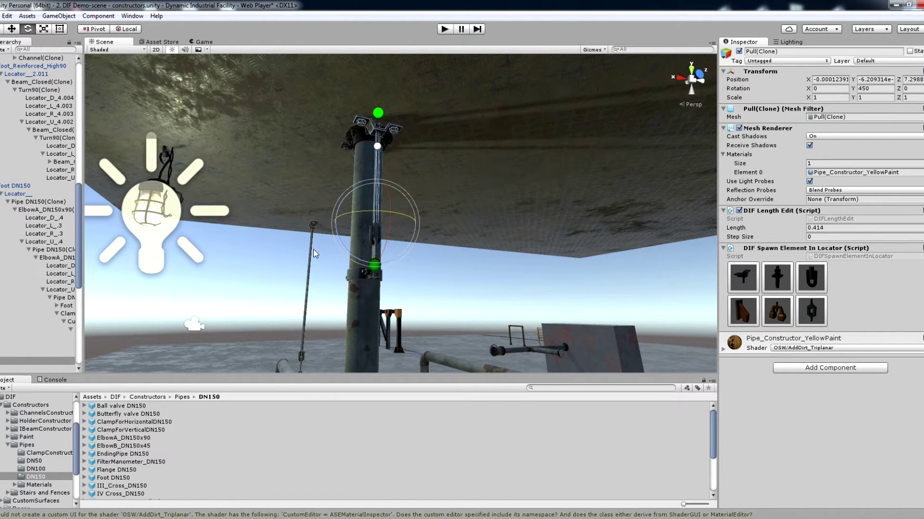
Step: Delete the reducer with its thin pipe from the end of the horizontal DN150 pipe and attach a new Reduction150to50
left_click_drag(289, 312, 539, 348, "alt")
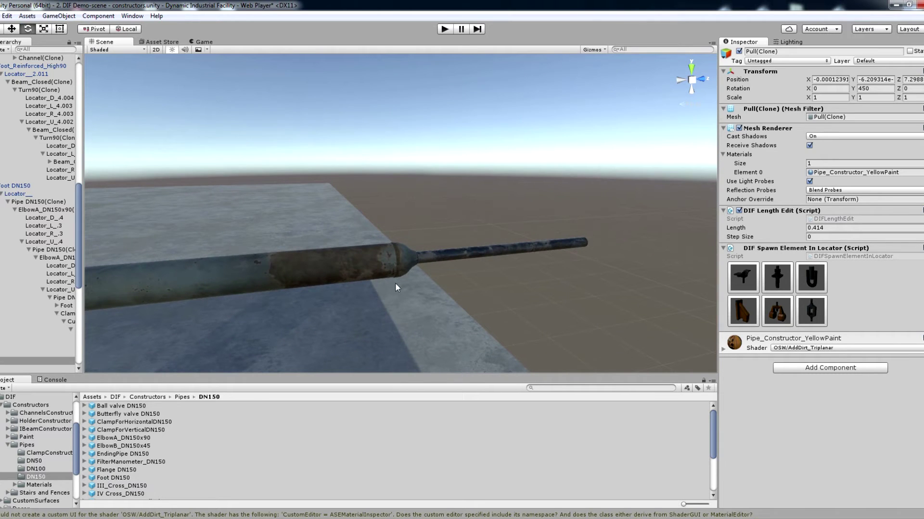
left_click(406, 254)
key("Delete")
left_click(349, 273)
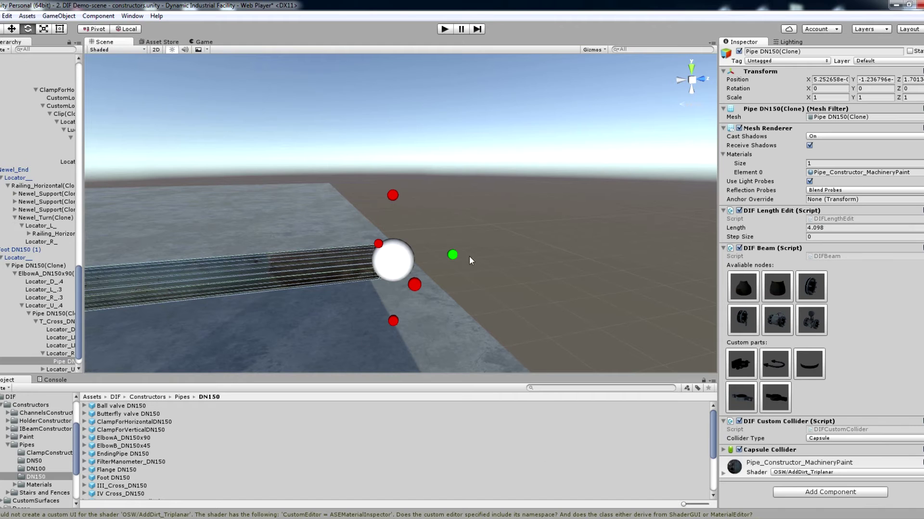
left_click(452, 255)
left_click(502, 284)
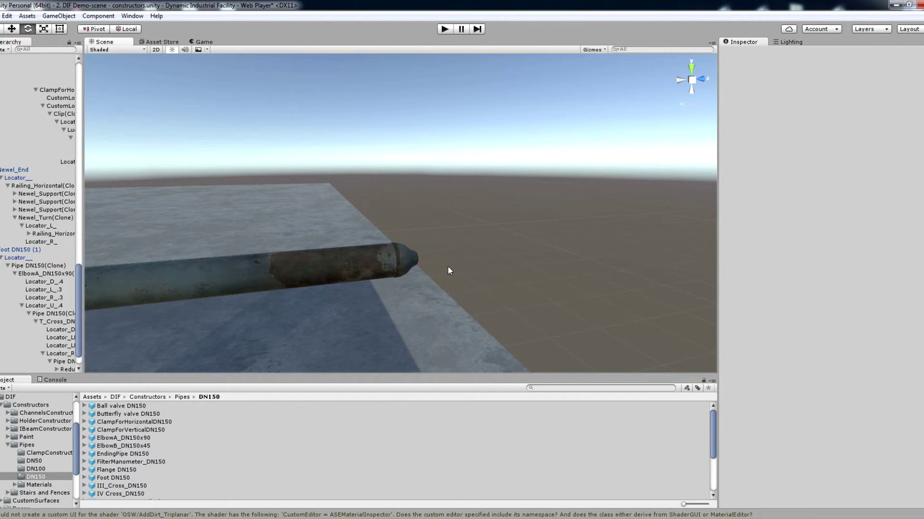
Step: Spawn the thin continuation pipe from the Reduction150to50 at the DN150 pipe's end
left_click(413, 258)
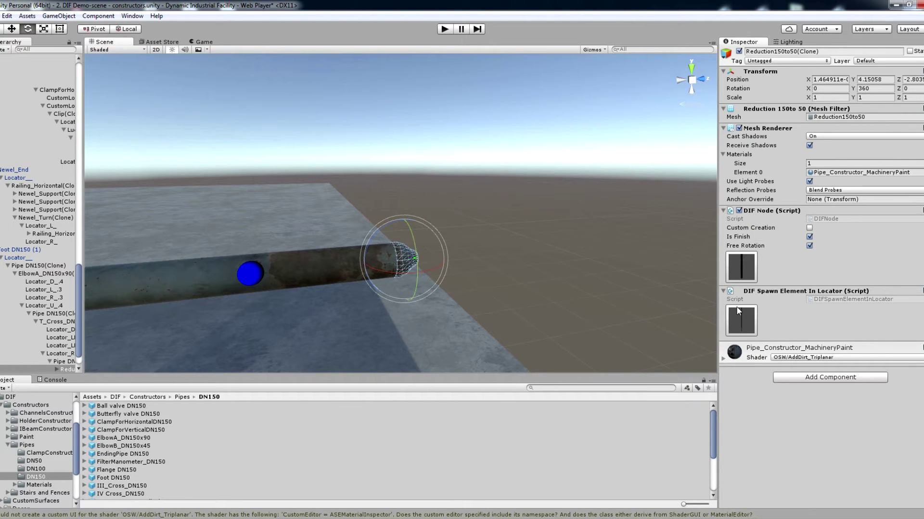
left_click(746, 322)
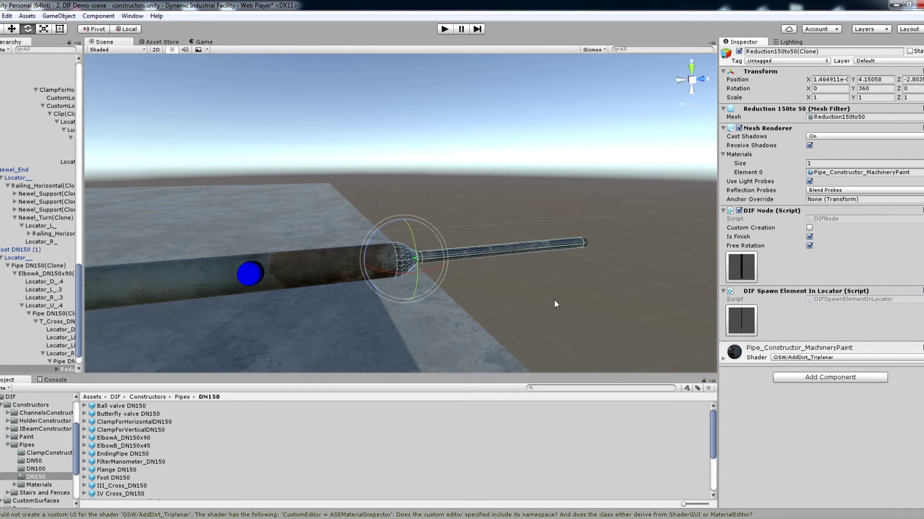
left_click(519, 307)
Step: Delete the railing section that runs beyond the corner newel of the orange floor railing
right_click_drag(531, 302, 526, 330)
key("e")
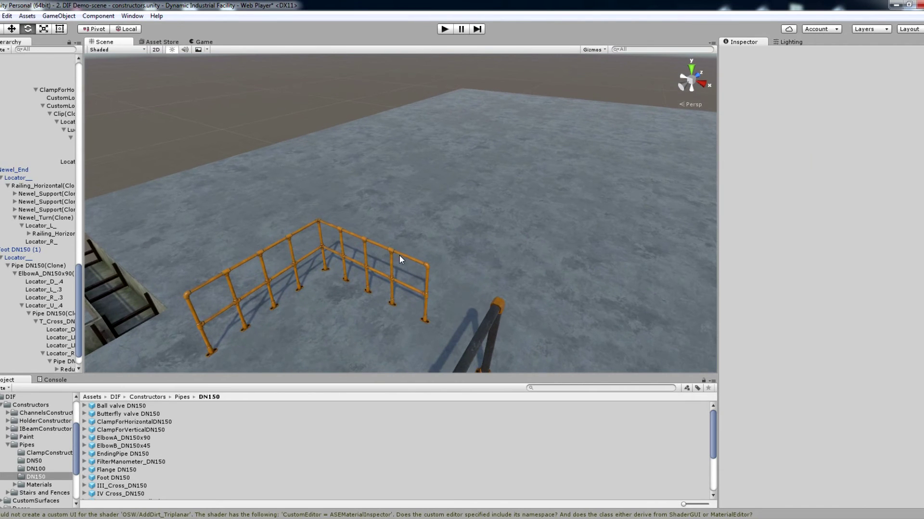
left_click(328, 227)
key("Delete")
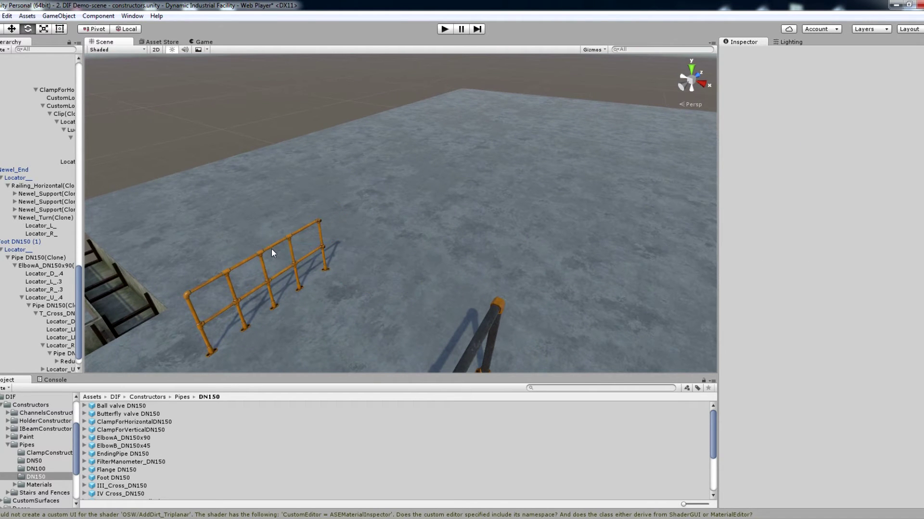
Step: Extend the remaining floor railing to a length of 3.177 and adjust its repeated supports' count and distance
left_click(269, 249)
left_click_drag(316, 221, 371, 191)
left_click(809, 345)
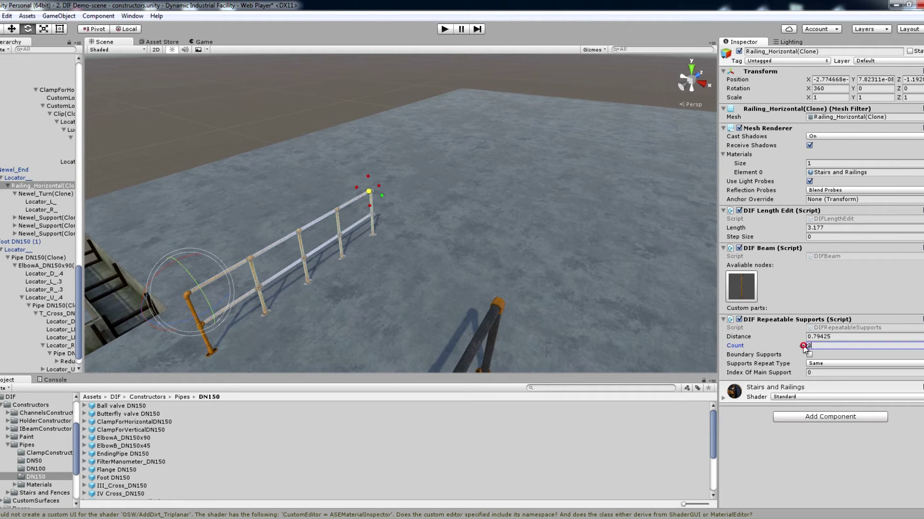
type("1")
left_click_drag(801, 338, 787, 338)
Step: Set the Index Of Main Support of the long floor channel to 3
right_click_drag(505, 259, 413, 313)
left_click(412, 313)
left_click(829, 486)
type("0")
key("Escape")
left_click(828, 484)
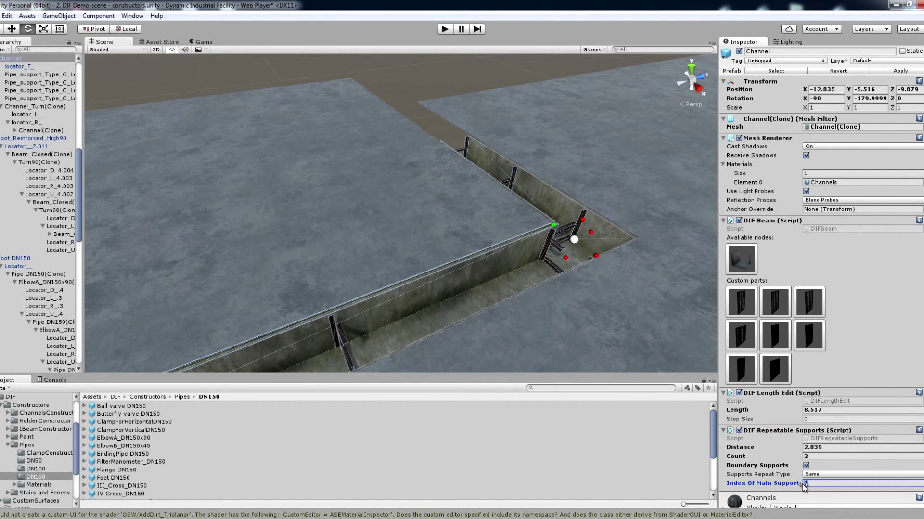
Step: Set the channel's repeated support count to 6 and toggle its boundary supports, leaving them enabled
left_click_drag(786, 457, 790, 456)
left_click(805, 465)
left_click(806, 466)
left_click(806, 466)
left_click(805, 467)
Step: Add a Metal_Plate_A and a Grating_B cover to the channel and move the plate along it beside the grating
right_click_drag(588, 307, 561, 338)
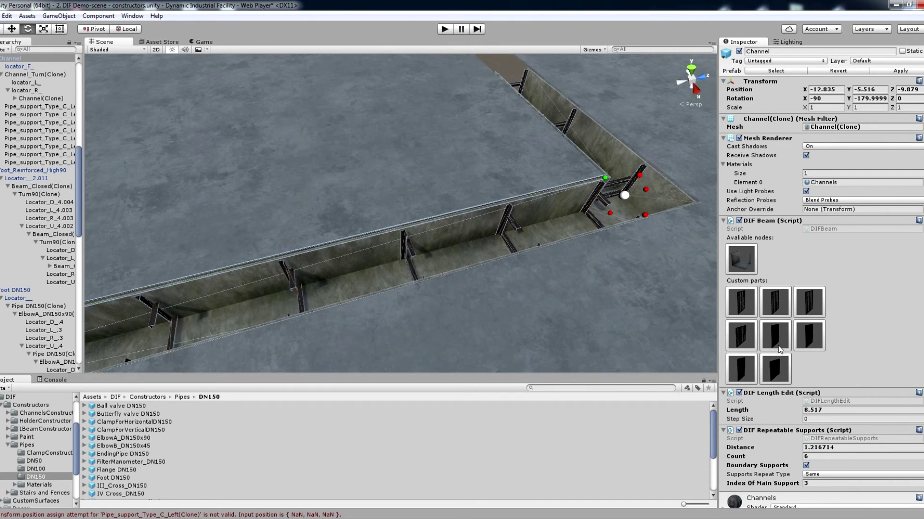
left_click(779, 350)
left_click(745, 297)
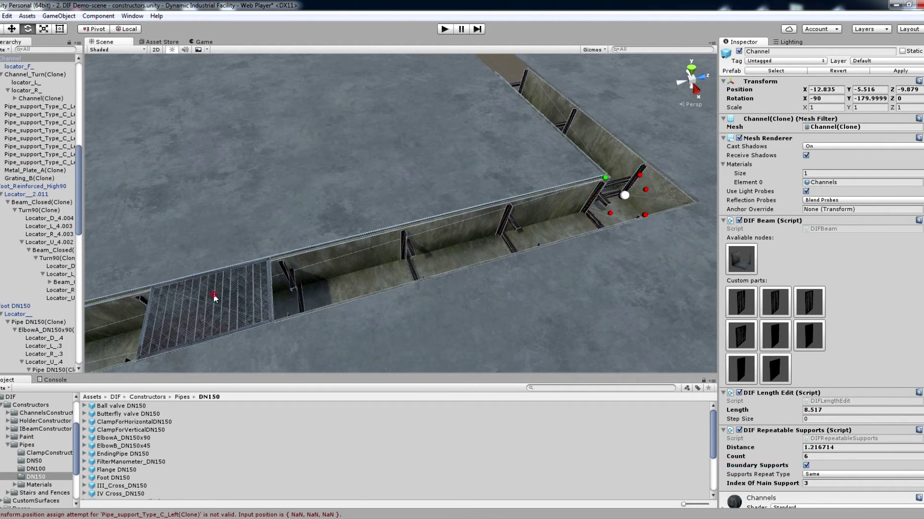
left_click(224, 301)
left_click_drag(247, 303, 374, 283)
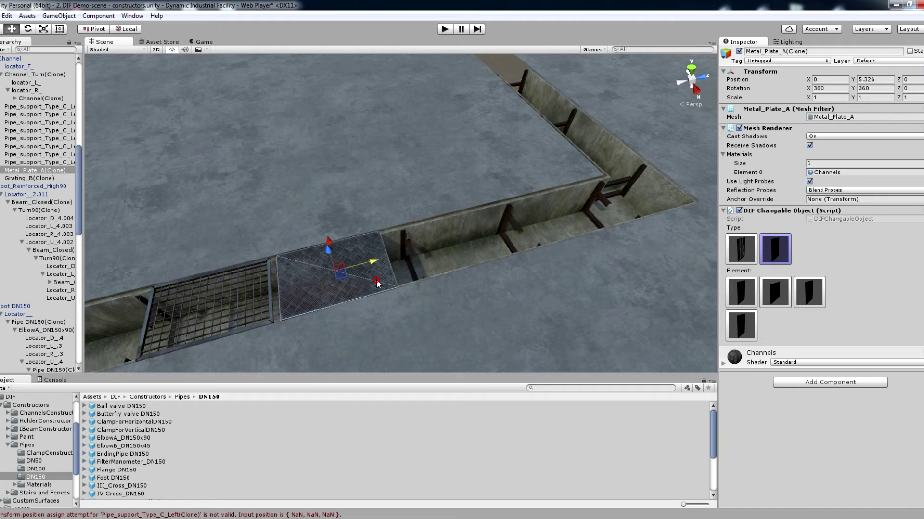
Step: Place a Stair from the Stairs and Fences constructors on the floor near the raised metal platform
right_click_drag(374, 283, 532, 278)
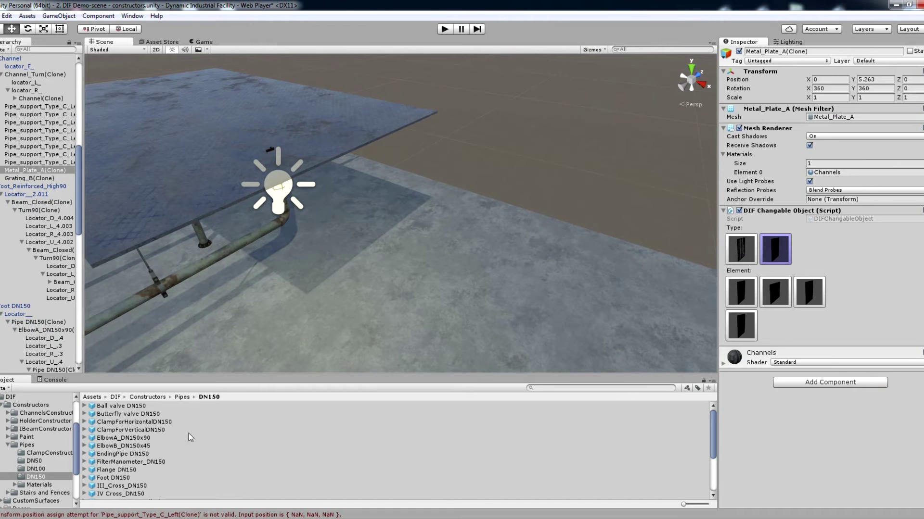
left_click(147, 397)
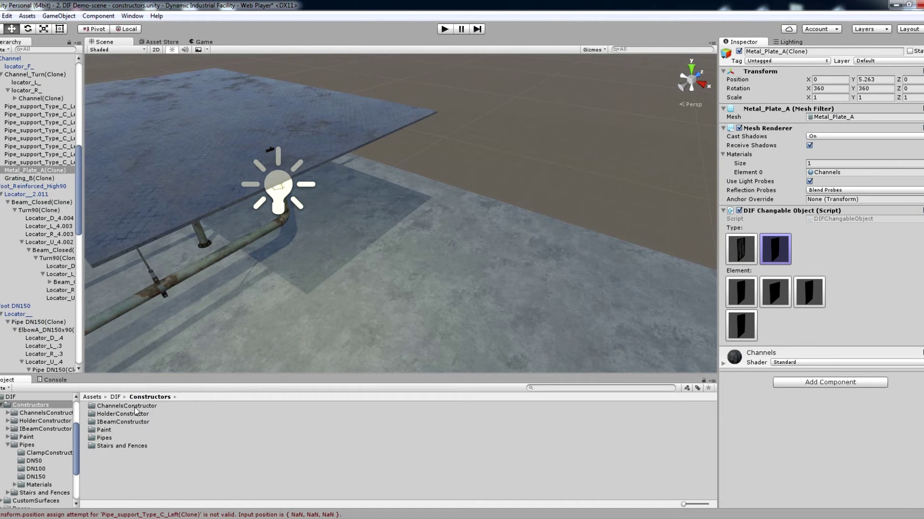
double_click(106, 446)
left_click_drag(108, 424, 461, 288)
Step: Align the stair with the platform's edge at a Y rotation of 90° and set its height to 3.78
key("e")
left_click_drag(483, 324, 441, 331, "ctrl")
key("w")
left_click_drag(439, 255, 529, 265, "ctrl")
mouse_move(750, 238)
left_mouse_down()
mouse_move(795, 243)
mouse_move(749, 248)
left_mouse_up()
Step: Try Railings Delta values of 0.36 and 0.29 on the stair and set it back to 0.3
right_click_drag(528, 267, 481, 207)
key("w")
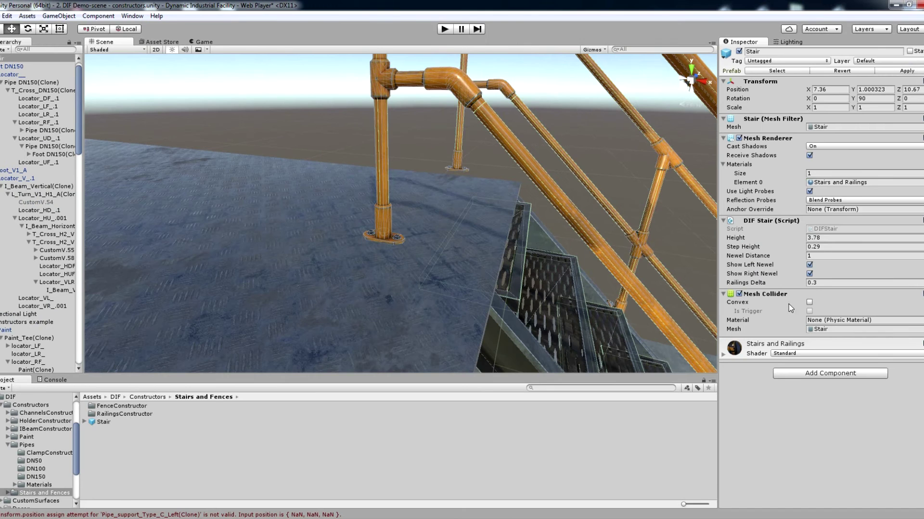
left_click_drag(790, 284, 789, 284)
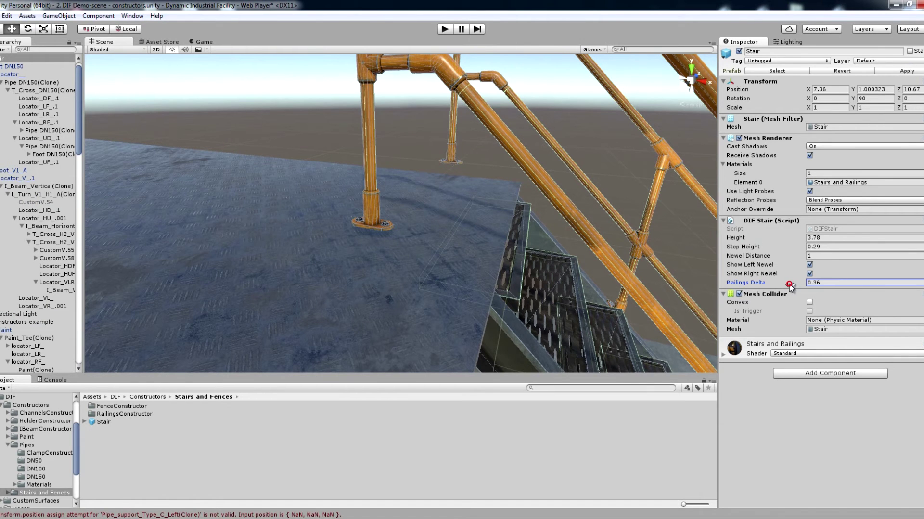
key("BackSpace")
triple_click(820, 284)
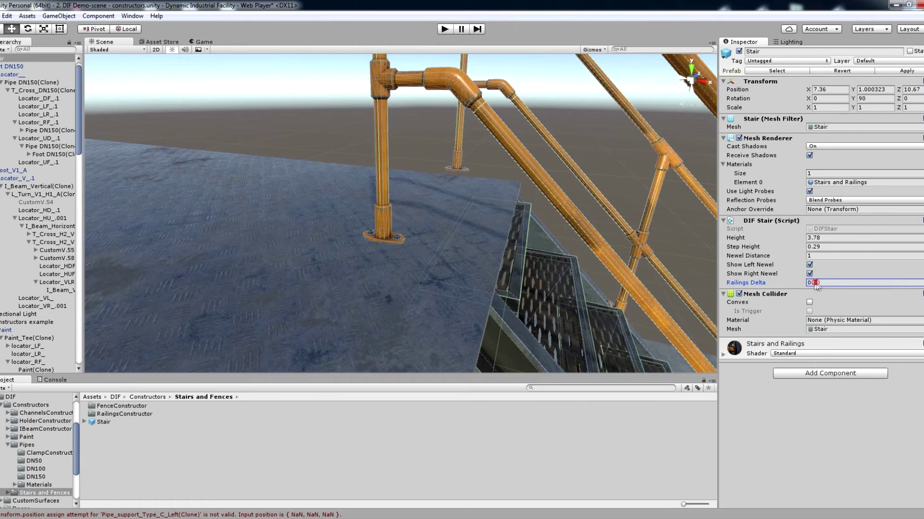
type("0.28")
key("BackSpace")
type("9")
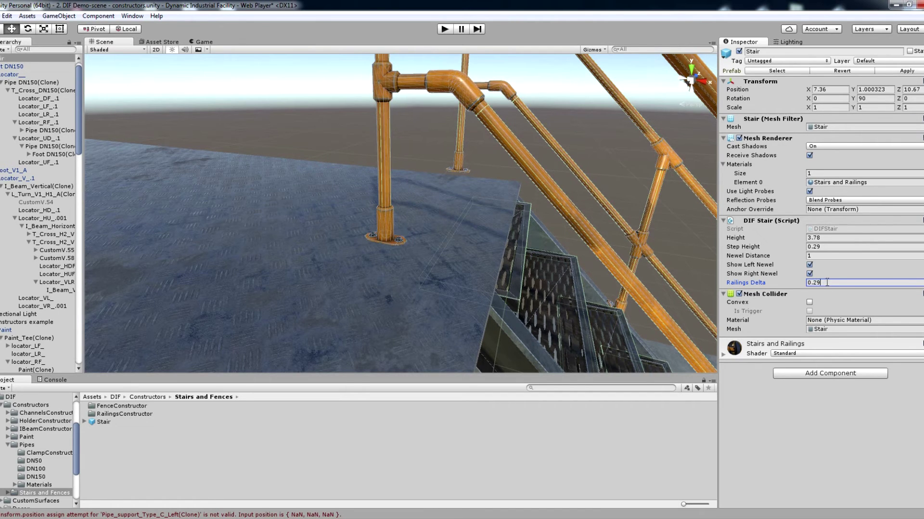
type("3")
Step: Move the corner of CustomPlatform 2 outward so its edge reaches under the far stair railing
scroll(577, 270, "down", 5)
left_click_drag(601, 260, 505, 310, "alt")
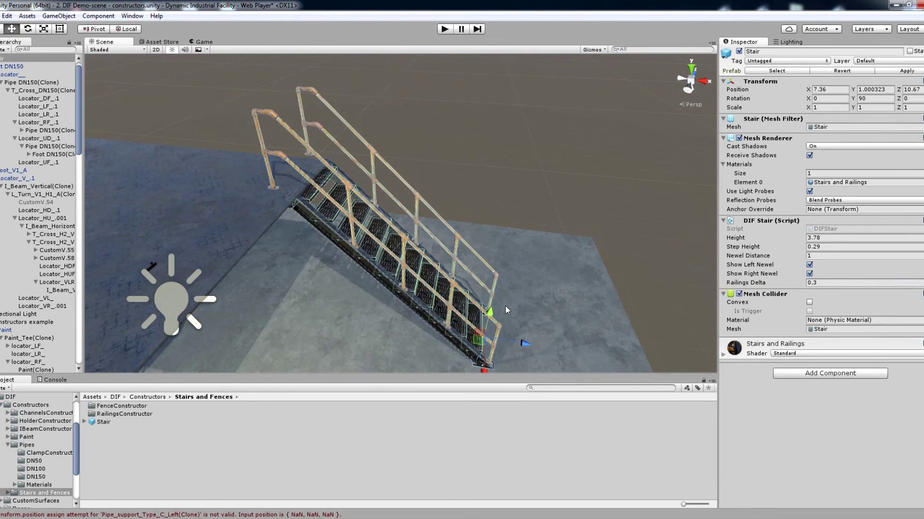
left_click(506, 172)
left_click_drag(506, 172, 427, 177, "alt")
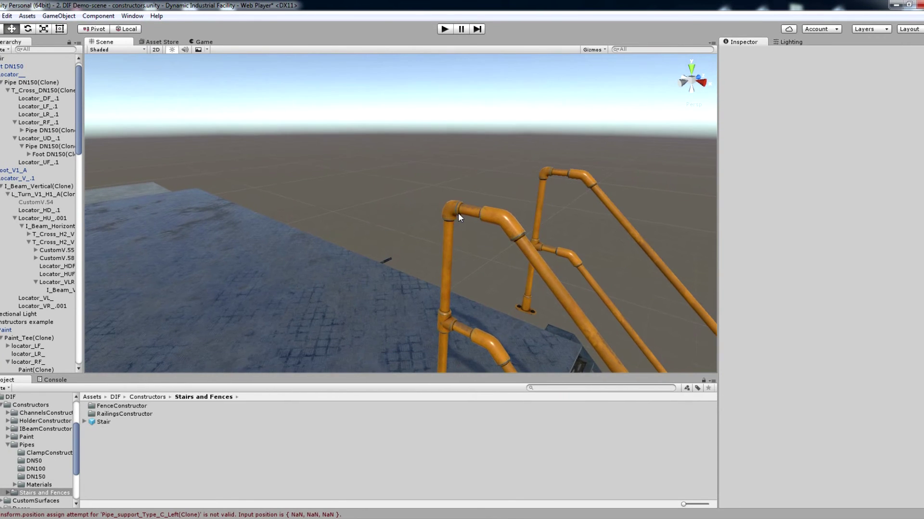
left_click_drag(463, 224, 424, 258, "alt")
left_click(405, 269)
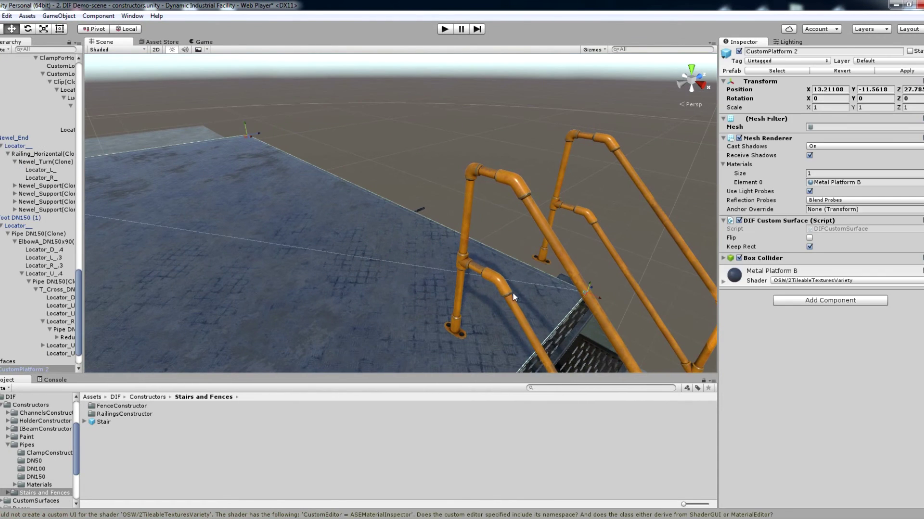
left_click_drag(593, 290, 616, 276)
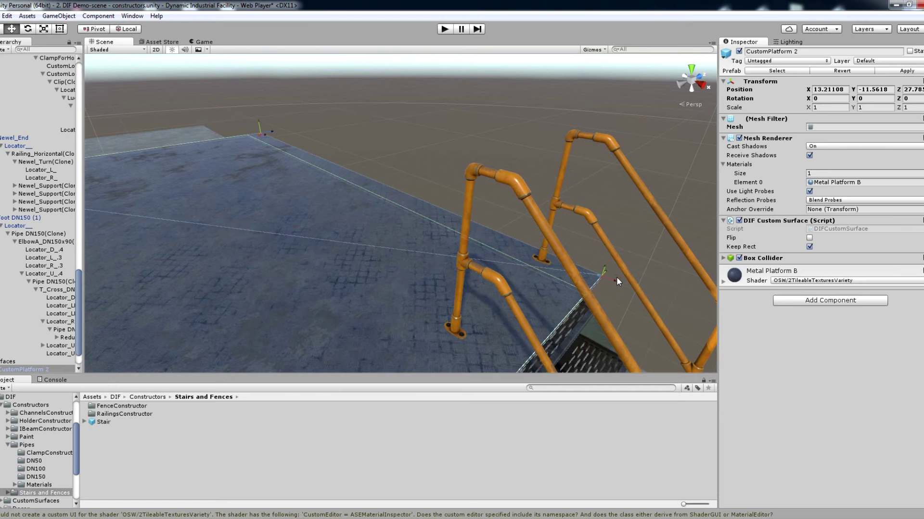
Step: Attach a Newel_Turn to the short horizontal railing at the top of the stair
left_click(490, 181)
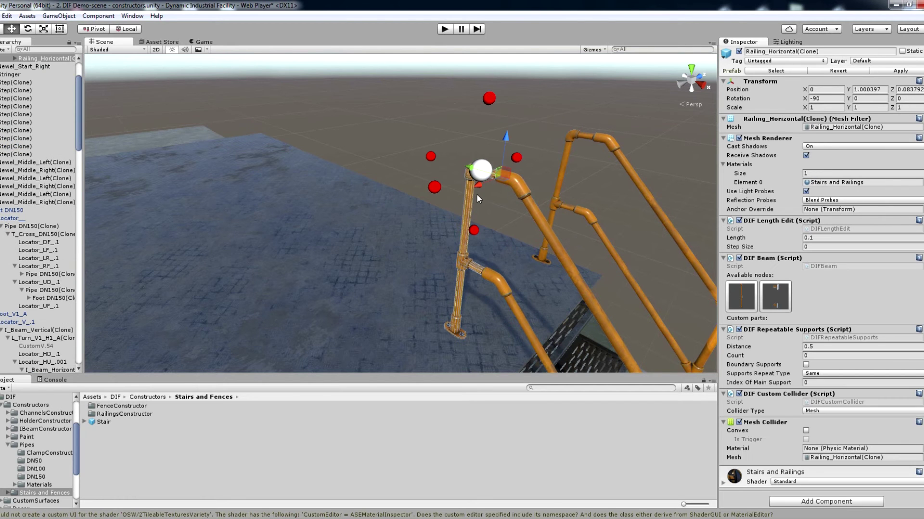
left_click(434, 184)
scroll(435, 273, "down", 5)
mouse_move(426, 258)
left_mouse_down("alt")
mouse_move(435, 272)
mouse_move(366, 301)
left_mouse_up("alt")
Step: Attach a horizontal railing to the newel, extend it about 3.16 along the platform edge and end it with a Newel_Turn
left_click(442, 275)
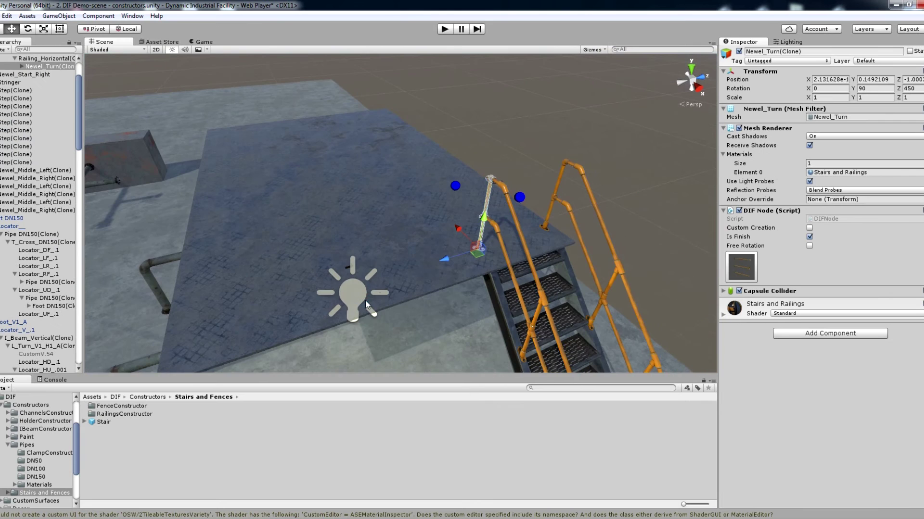
left_click(455, 186)
left_click(393, 200)
left_click_drag(298, 226, 214, 308)
left_click(155, 272)
Step: Attach a second horizontal railing to the Newel_Turn at the platform's corner, running along the adjacent edge
left_click_drag(155, 271, 389, 306, "alt")
left_click(365, 261)
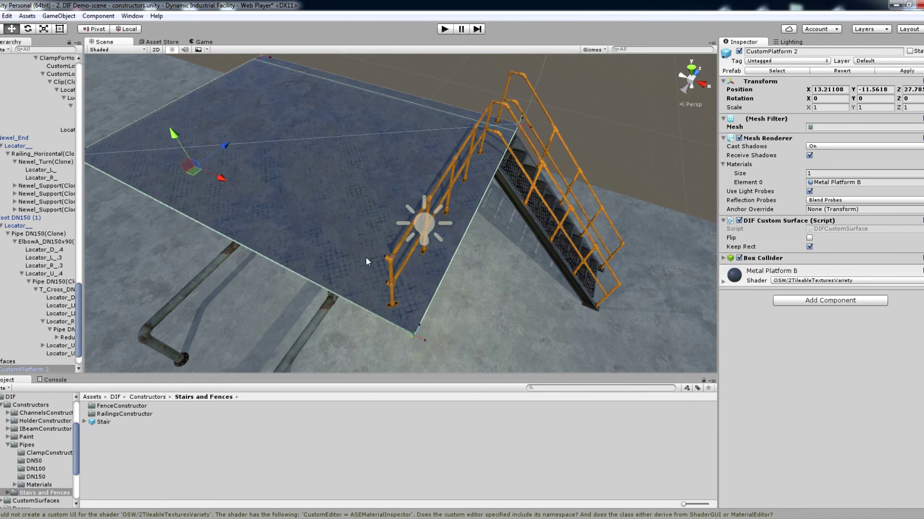
left_click(390, 267)
left_click(351, 245)
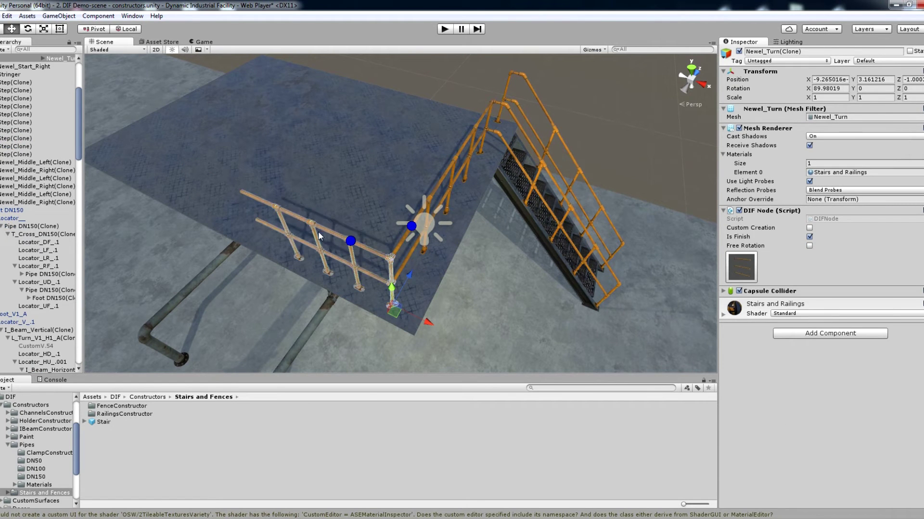
Step: Extend the second platform railing to a length of 3.05 and add the first available node to it
left_click(295, 218)
left_click_drag(243, 192, 142, 163)
left_click(739, 289)
Step: Place a CustomPlatform from the CustomSurfaces assets on the open floor near the slab's edge
right_click_drag(351, 322, 467, 344)
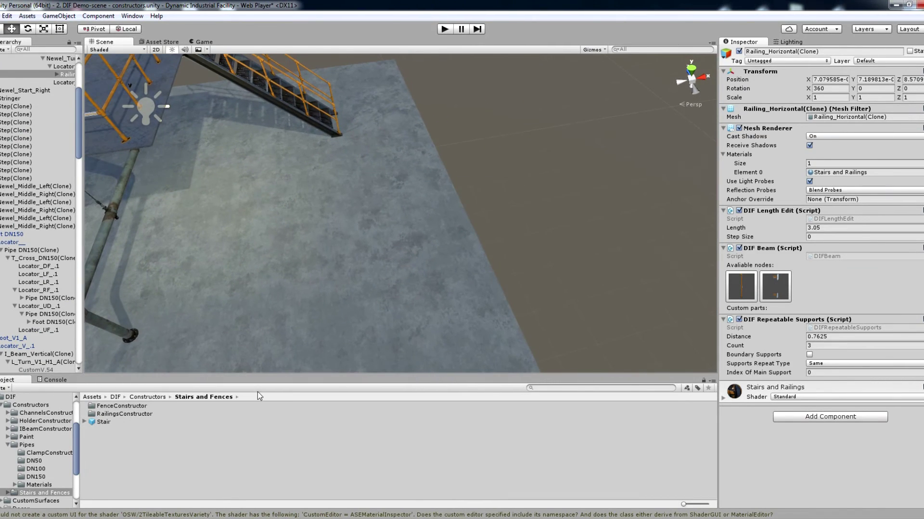
left_click(116, 398)
left_click(111, 414)
left_click_drag(117, 439, 423, 270)
Step: Reshape the new CustomPlatform by moving one of its corner points
key("f")
left_click_drag(436, 315, 520, 314, "alt")
left_click_drag(477, 151, 383, 173)
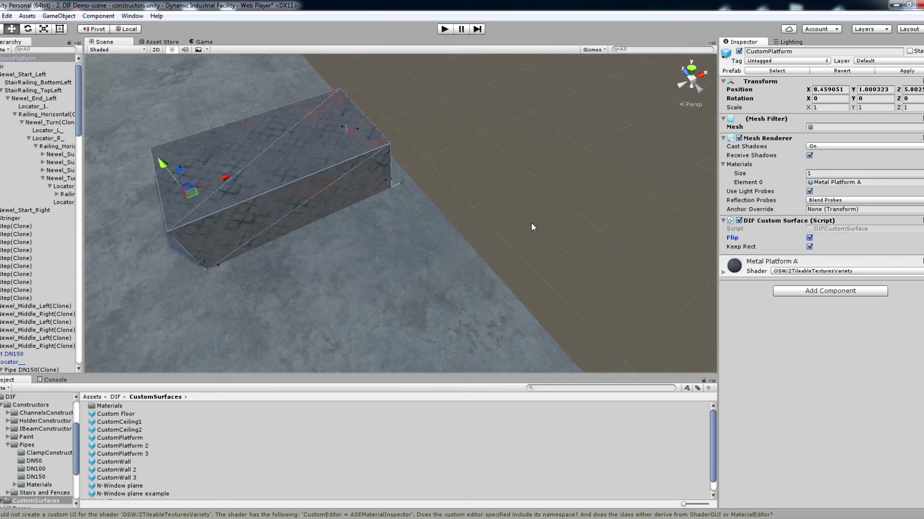
Step: Thin the CustomPlatform, disable Keep Rect, and pull one upper corner out beyond the slab's edge
mouse_move(391, 171)
left_mouse_down()
mouse_move(402, 165)
mouse_move(392, 155)
left_mouse_up()
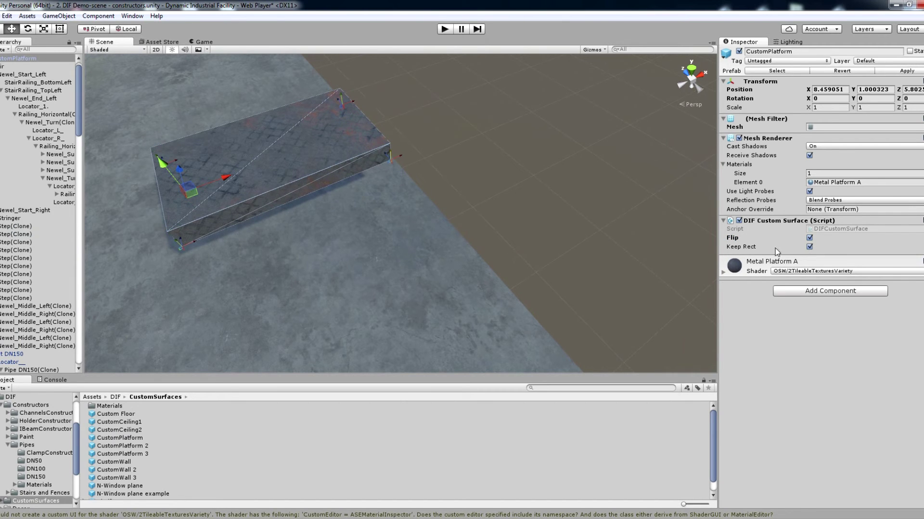
left_click_drag(403, 160, 437, 152)
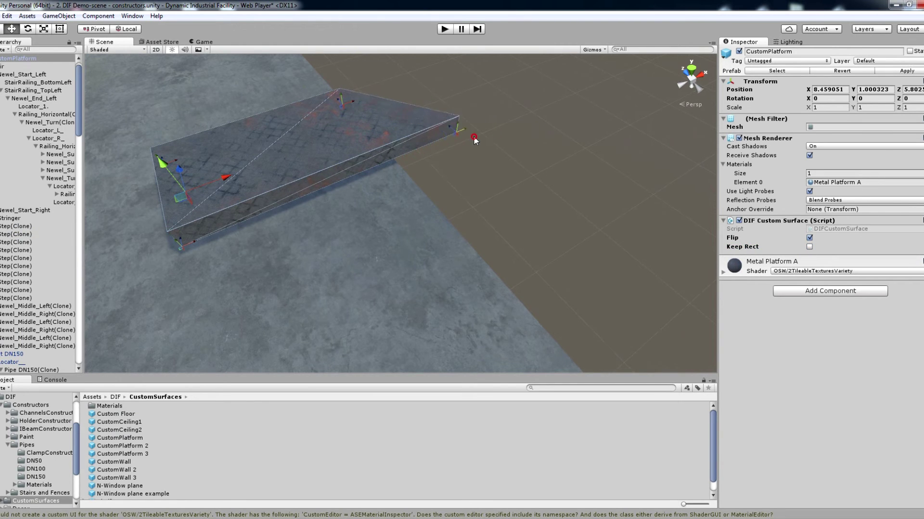
Step: Place a Weld surface from the CustomSurfaces assets at the CustomPlatform's vertical corner, rotated to X 90, Y -90, Z 0
key("f")
scroll(128, 477, "down", 1)
left_click_drag(102, 497, 500, 263)
key("e")
scroll(460, 286, "up", 4)
right_click_drag(460, 286, 347, 187)
key("w")
left_click_drag(347, 187, 370, 213)
scroll(382, 258, "up", 6)
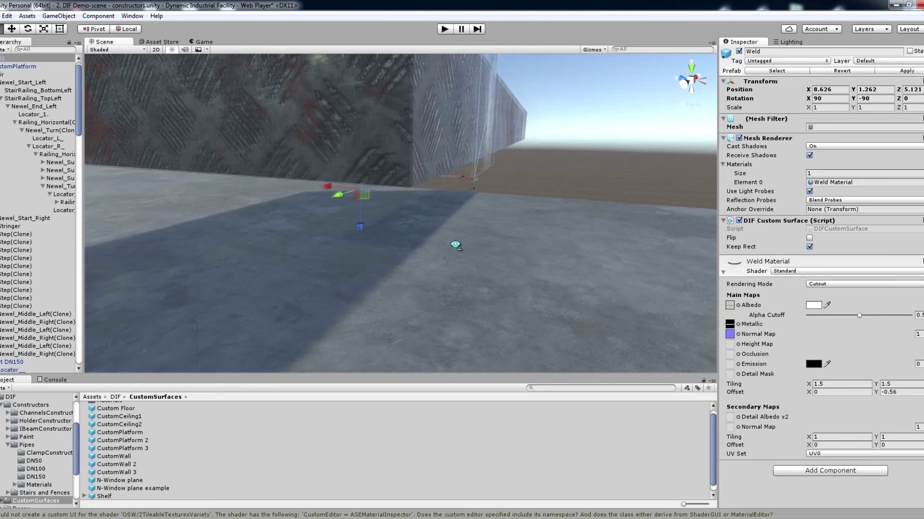
Step: Fit the Weld surface to the platform's corner edge by moving its points, and deselect it
left_click_drag(460, 179, 461, 285)
left_click_drag(418, 180, 413, 181)
left_click_drag(410, 183, 447, 144, "alt")
scroll(474, 118, "down", 3)
left_click(480, 113)
left_click_drag(480, 114, 423, 217, "alt")
scroll(404, 244, "down", 2)
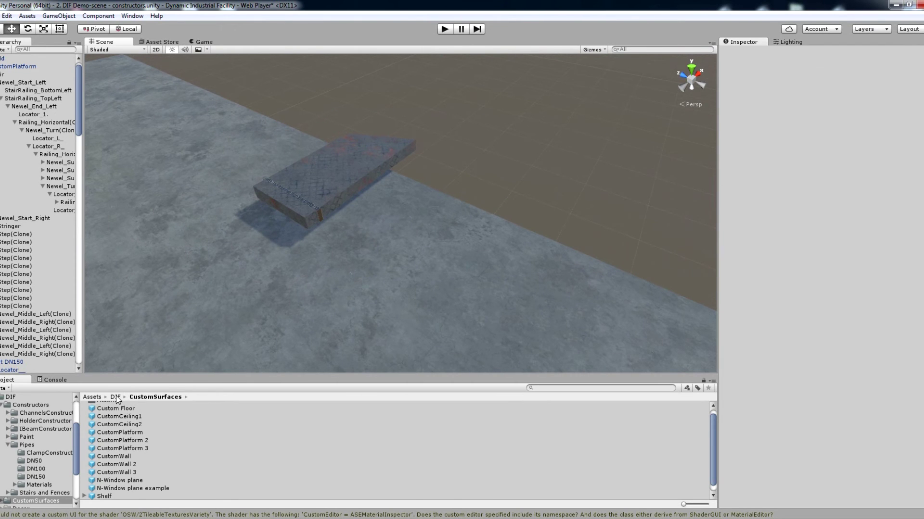
Step: Place an N-Window plane on the slab, rebuild it with a Windows Count of 2, and raise it to Y 1.579
left_click_drag(124, 483, 672, 250)
left_click(766, 255)
left_click(811, 276)
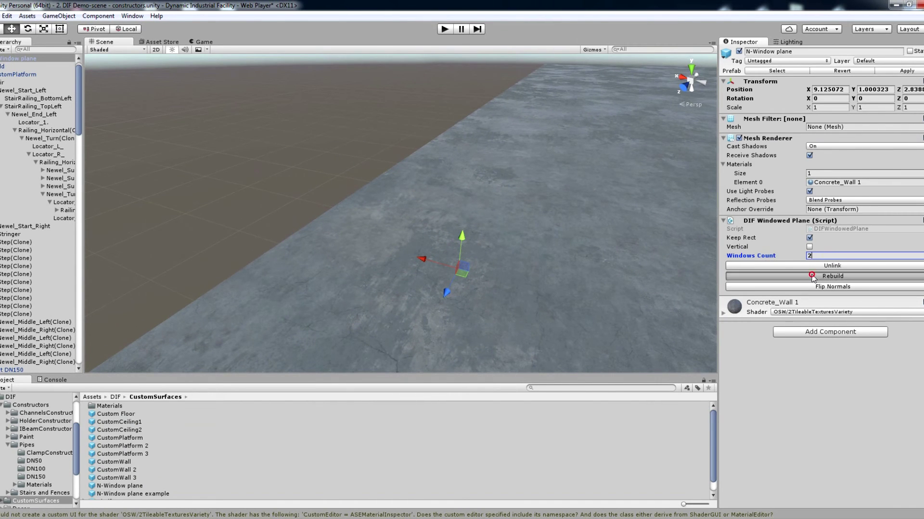
left_click_drag(437, 272, 543, 168)
Step: Try the Vertical option on the window plane, toggling it on and back off
left_click(809, 247)
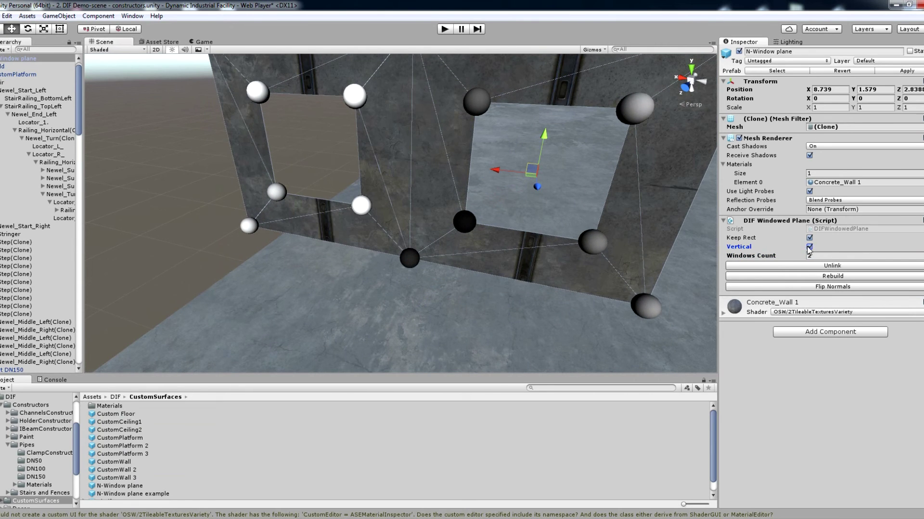
left_click(809, 248)
left_click(809, 248)
left_click(809, 248)
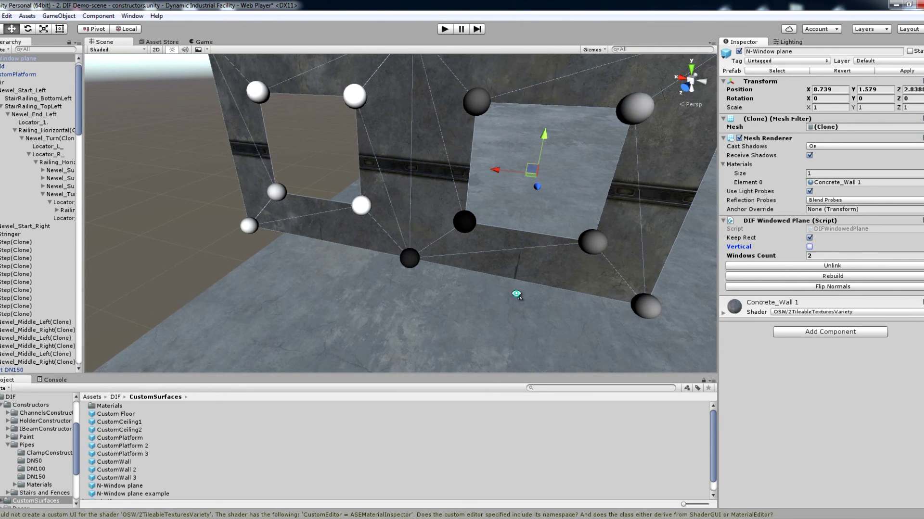
Step: Adjust the window plane's upper middle point and enlarge one window opening by moving its upper corner point
right_click_drag(515, 292, 551, 250)
mouse_move(411, 193)
left_mouse_down()
mouse_move(428, 214)
mouse_move(385, 166)
mouse_move(407, 192)
left_mouse_up()
left_click_drag(346, 131, 344, 99)
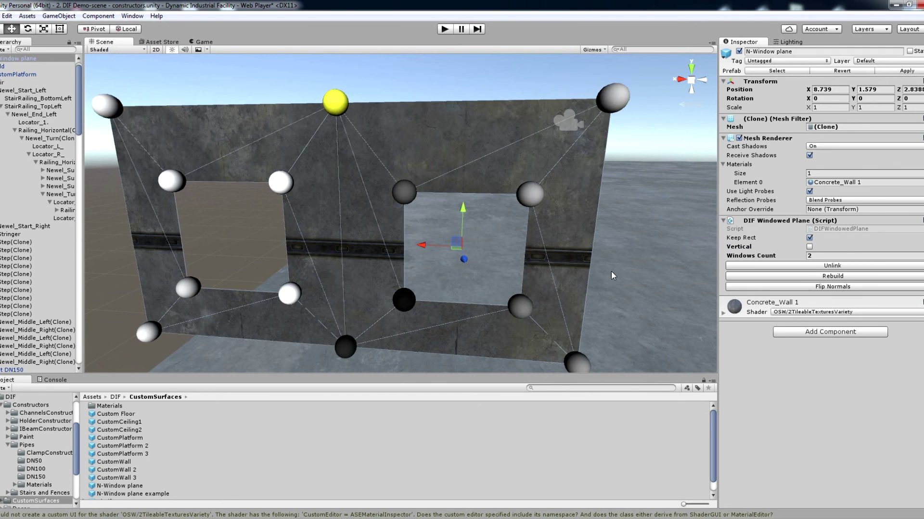
mouse_move(399, 188)
left_mouse_down()
mouse_move(412, 188)
mouse_move(398, 146)
mouse_move(389, 192)
left_mouse_up()
Step: Flip the window plane's normals and duplicate the plane alongside the original at X 10.914
left_click(824, 287)
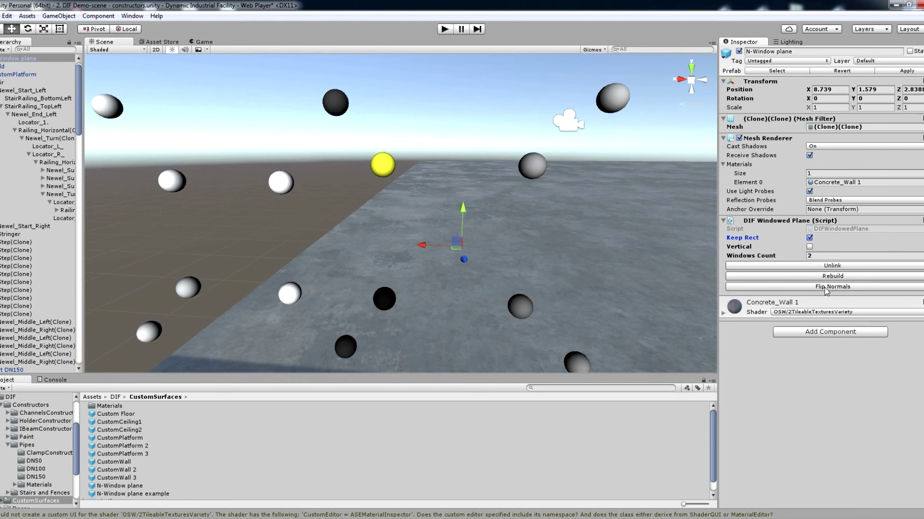
left_click_drag(571, 265, 126, 325, "alt")
key("ctrl+d")
left_click_drag(372, 267, 531, 282)
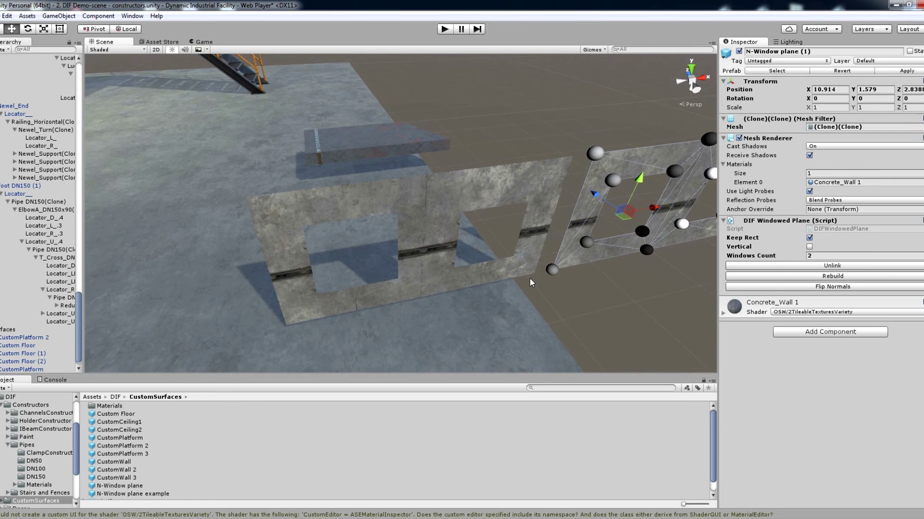
Step: Duplicate the second window plane and raise the new copy above it to Y 2.807
key("ctrl+d")
left_click_drag(639, 179, 686, 45)
left_click_drag(613, 224, 525, 201, "alt")
left_click_drag(441, 173, 464, 142)
right_click_drag(544, 267, 551, 243)
scroll(550, 243, "up", 2)
Step: Unlink the upper window plane and stretch its outer edge sideways to span both lower planes
left_click(794, 266)
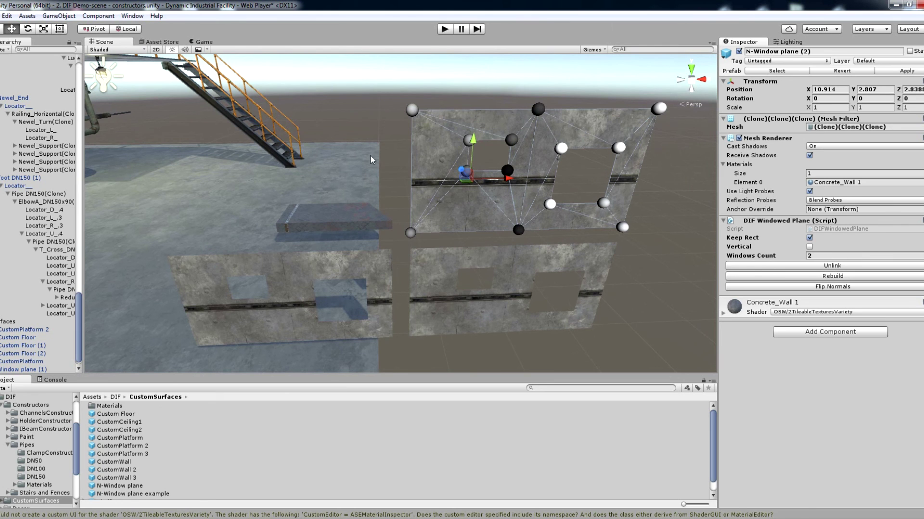
left_click_drag(413, 111, 192, 117)
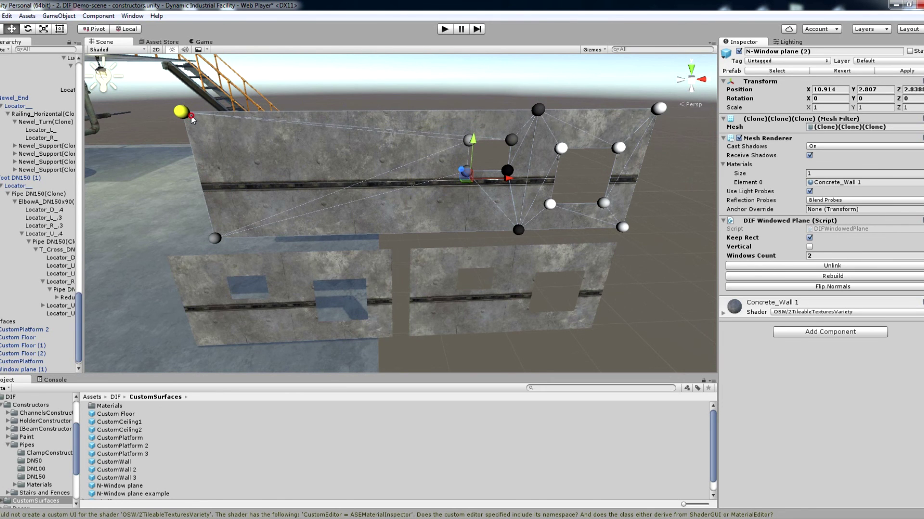
scroll(383, 262, "down", 3)
right_click_drag(383, 261, 436, 276)
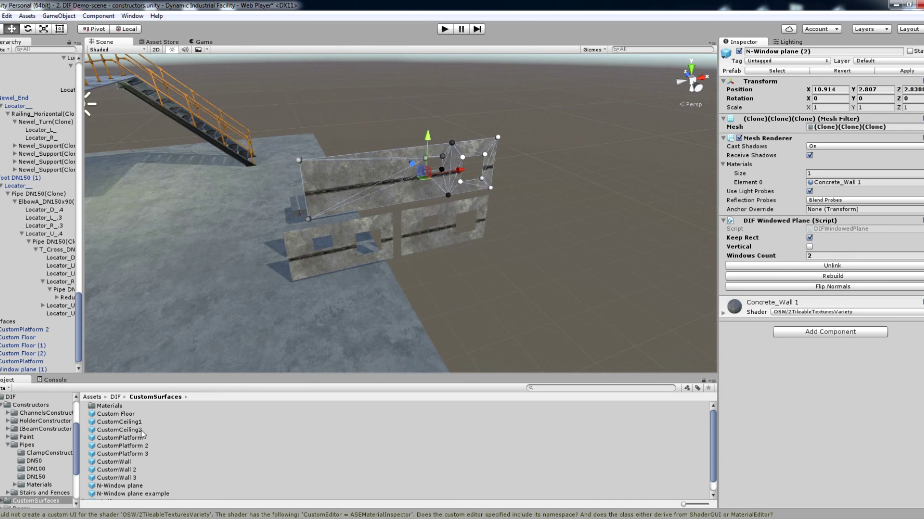
Step: Place a BigFrame from the Frames and Windows assets near the window planes, raise it, and resize it to width 1.36 and height 0.71
left_click(115, 397)
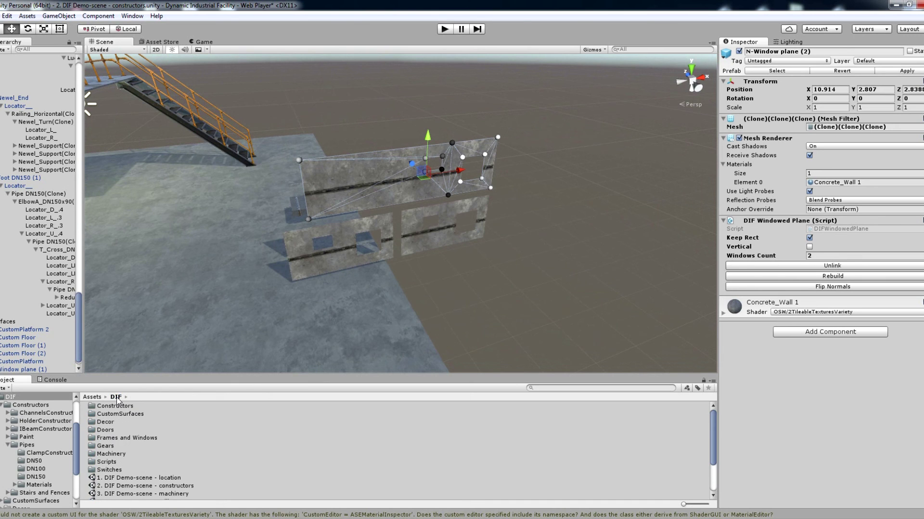
double_click(107, 437)
left_click_drag(110, 416, 270, 321)
left_click_drag(258, 290, 254, 259)
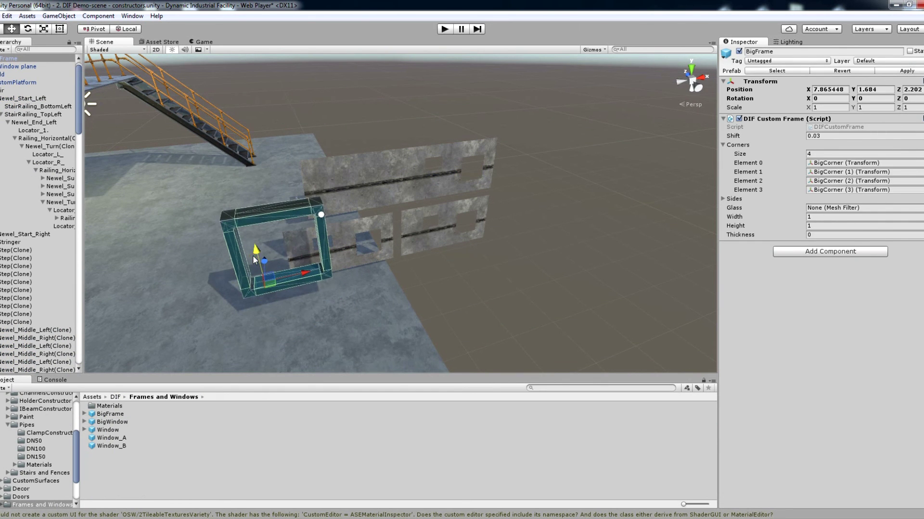
left_click_drag(321, 215, 368, 242)
mouse_move(782, 217)
left_mouse_down()
mouse_move(793, 217)
mouse_move(775, 226)
mouse_move(784, 226)
left_mouse_up()
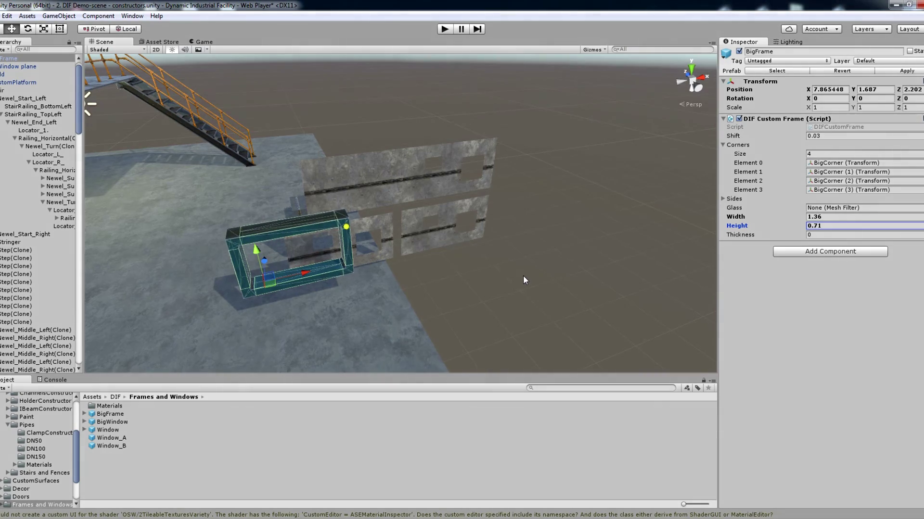